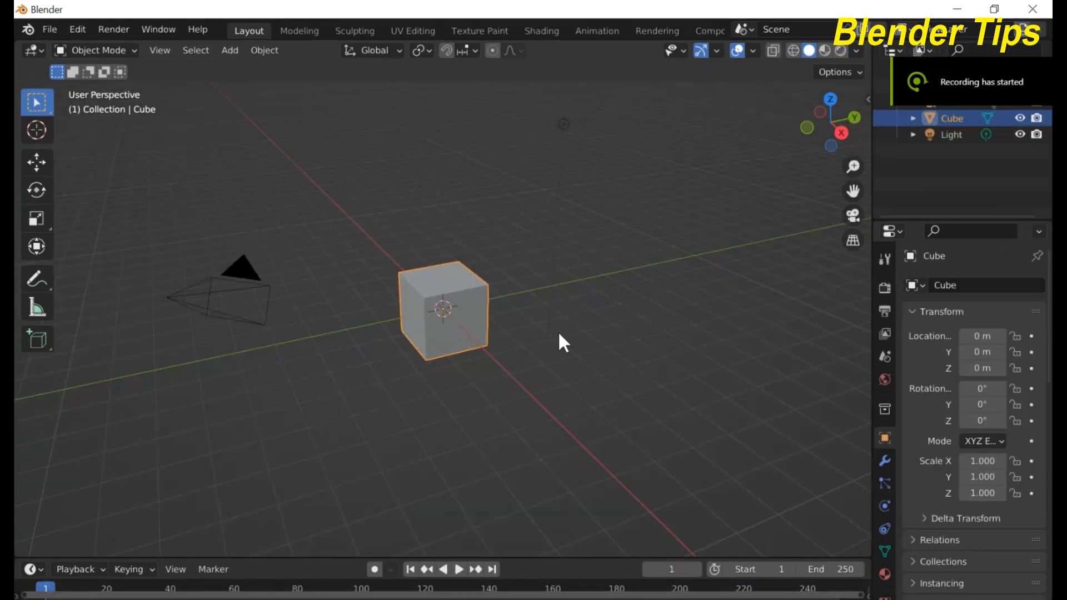
Delete the camera, cube and light from the default scene.
scroll(558, 331, "down", 2)
key("a")
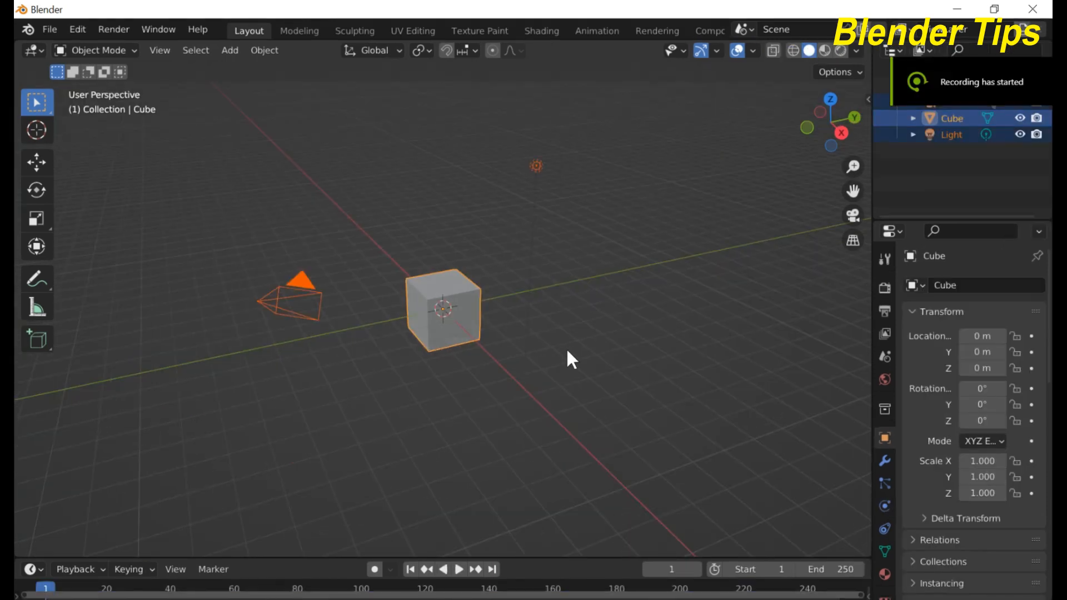
key("Delete")
Add a plane mesh at the origin and scale it up uniformly to about 4.15.
middle_click_drag(458, 371, 487, 364)
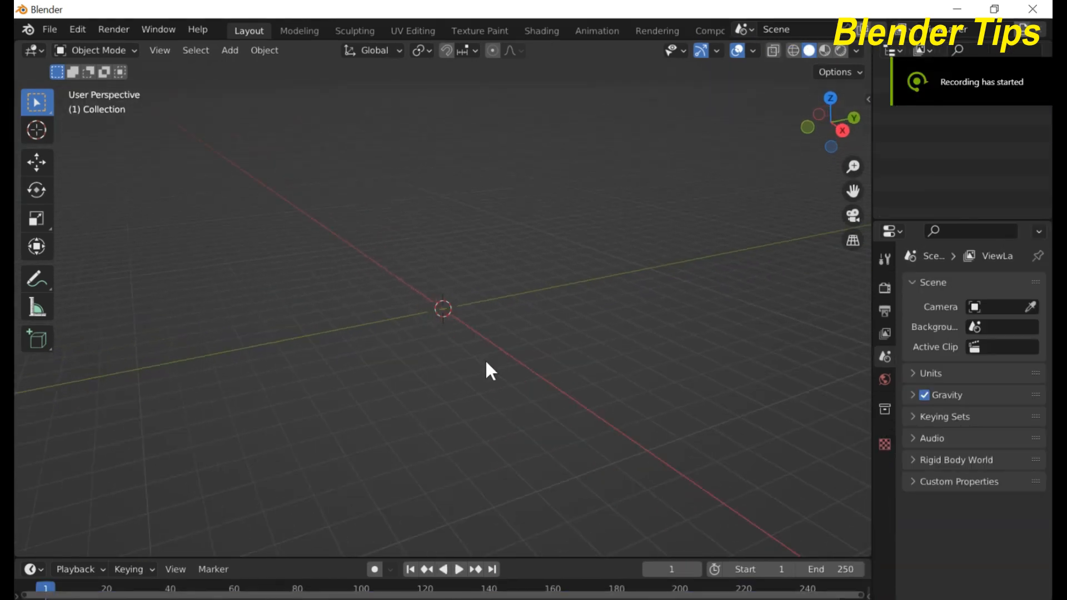
key("shift+a")
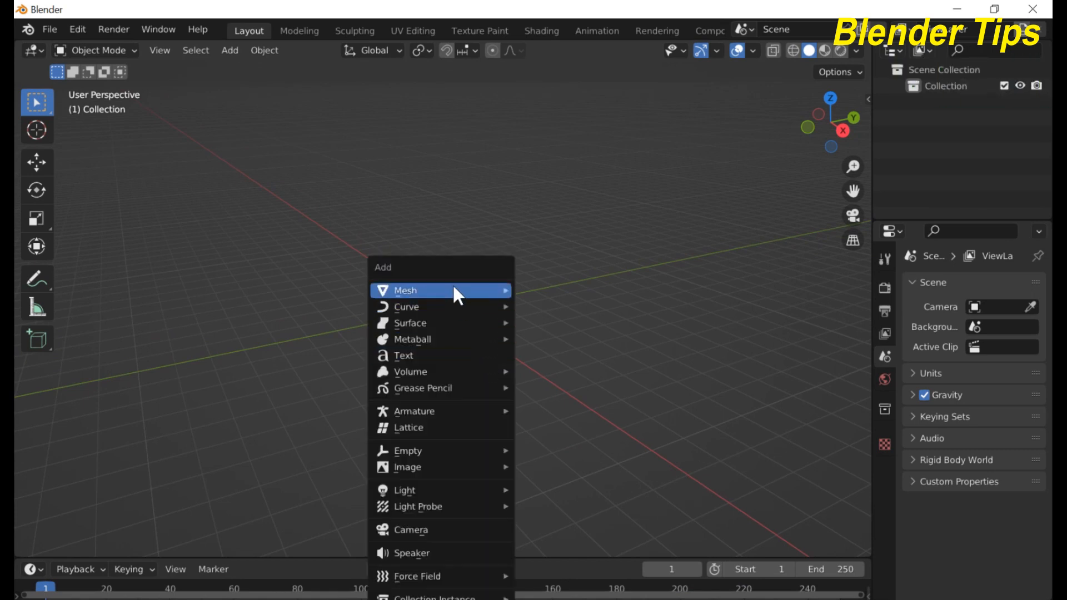
mouse_move(482, 289)
left_click(569, 291)
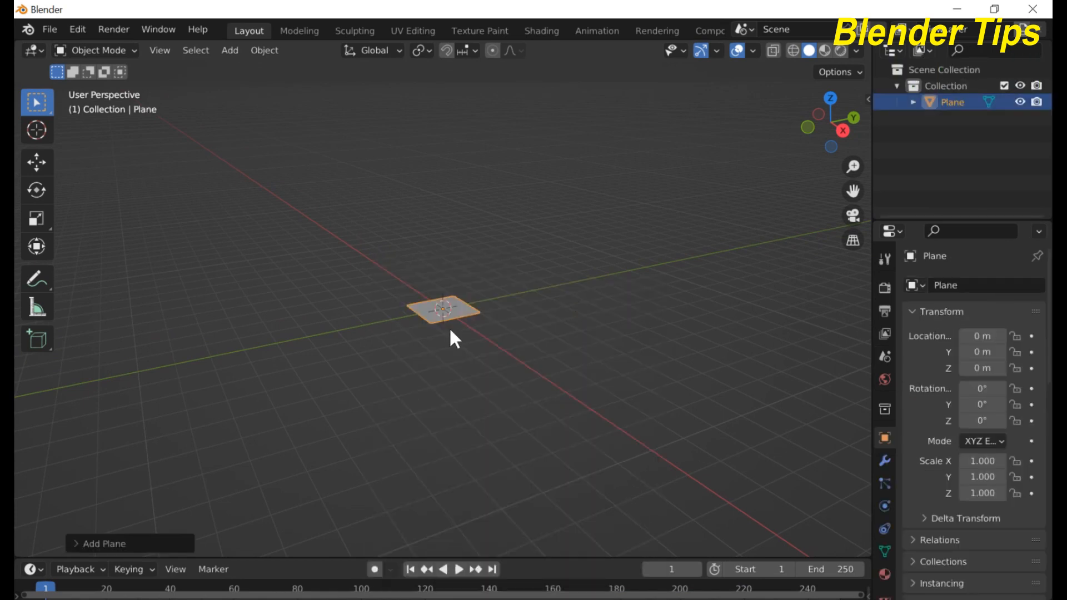
key("s")
left_click(482, 391)
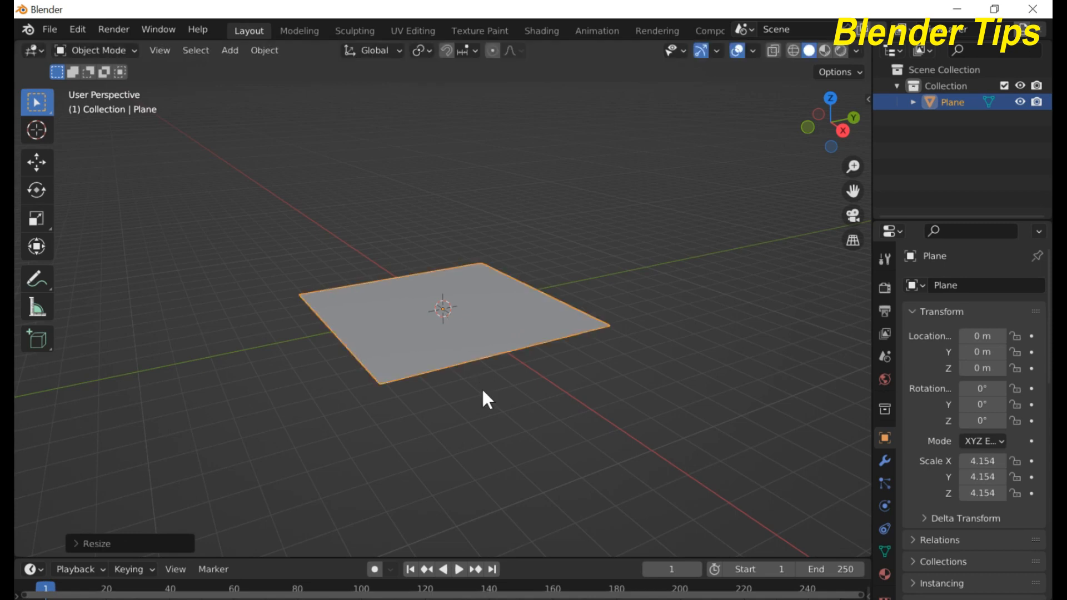
Subdivide the plane's mesh with the number of cuts set to 50.
key("Tab")
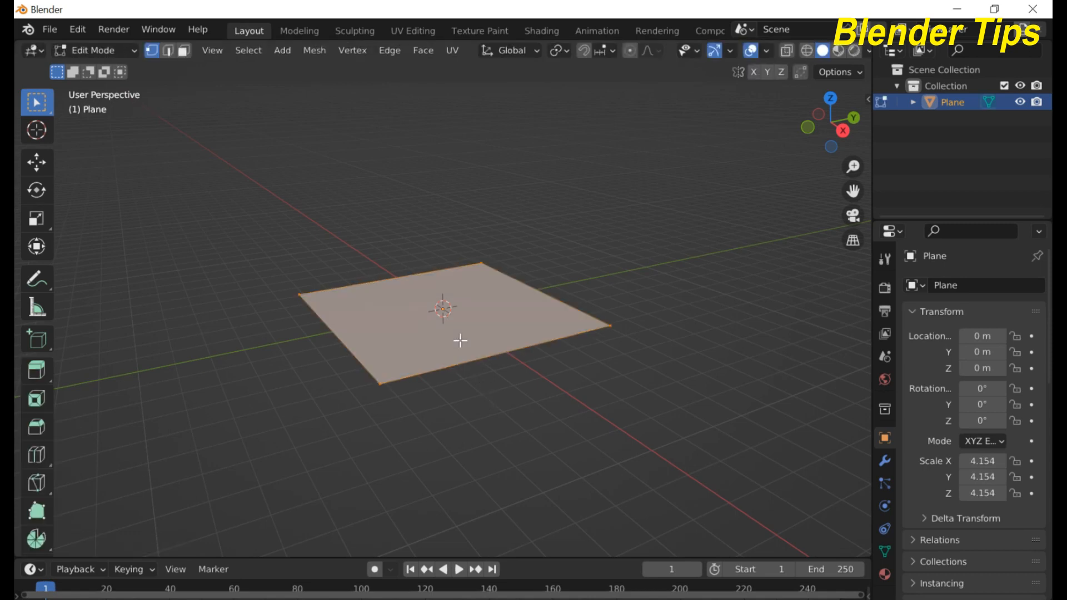
right_click(461, 341)
left_click(426, 261)
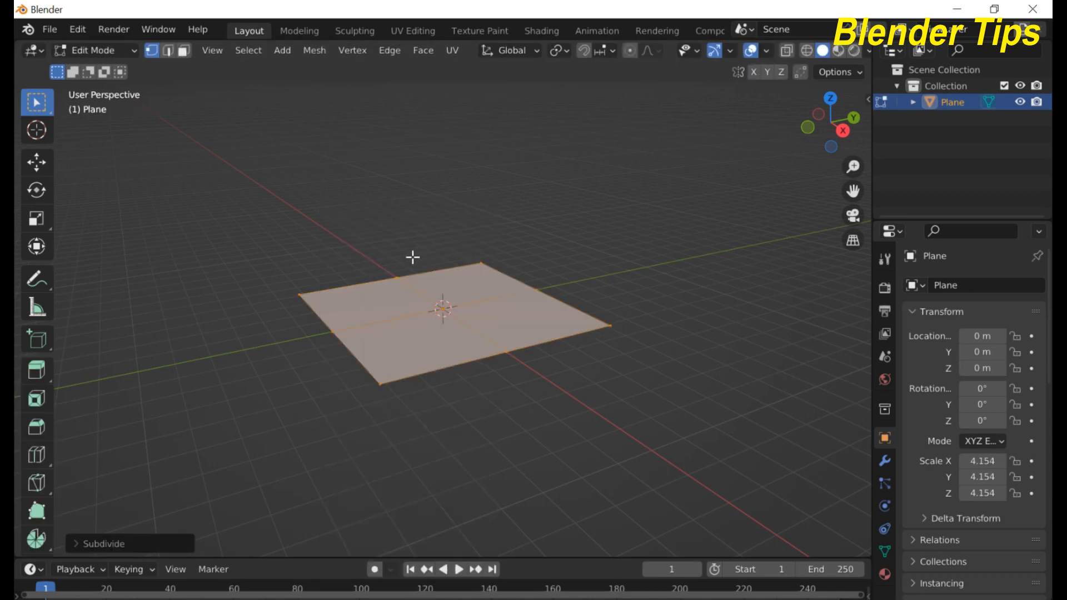
left_click(91, 546)
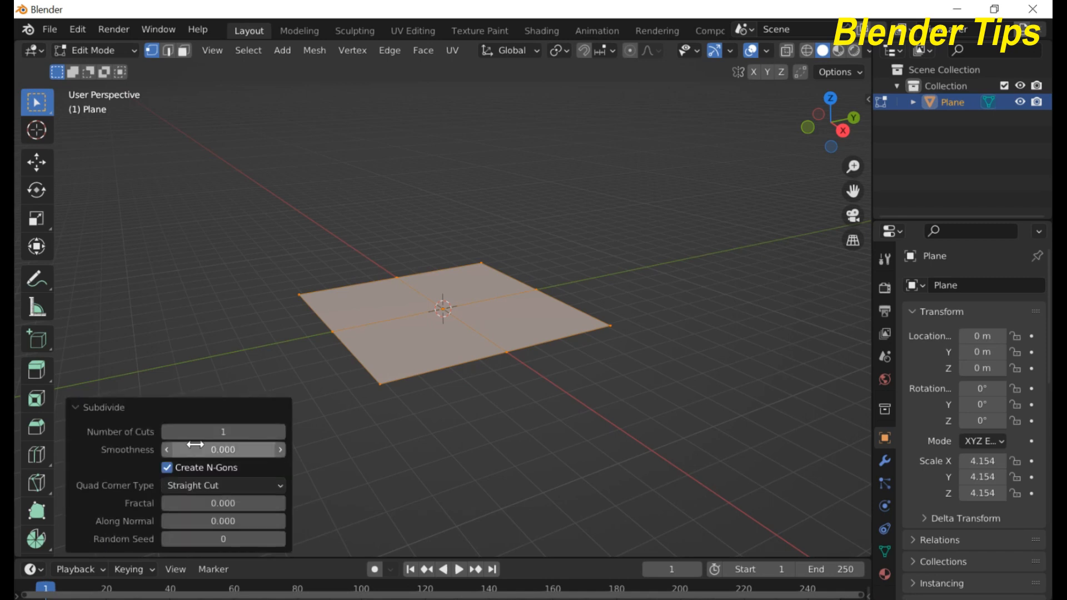
left_click(217, 431)
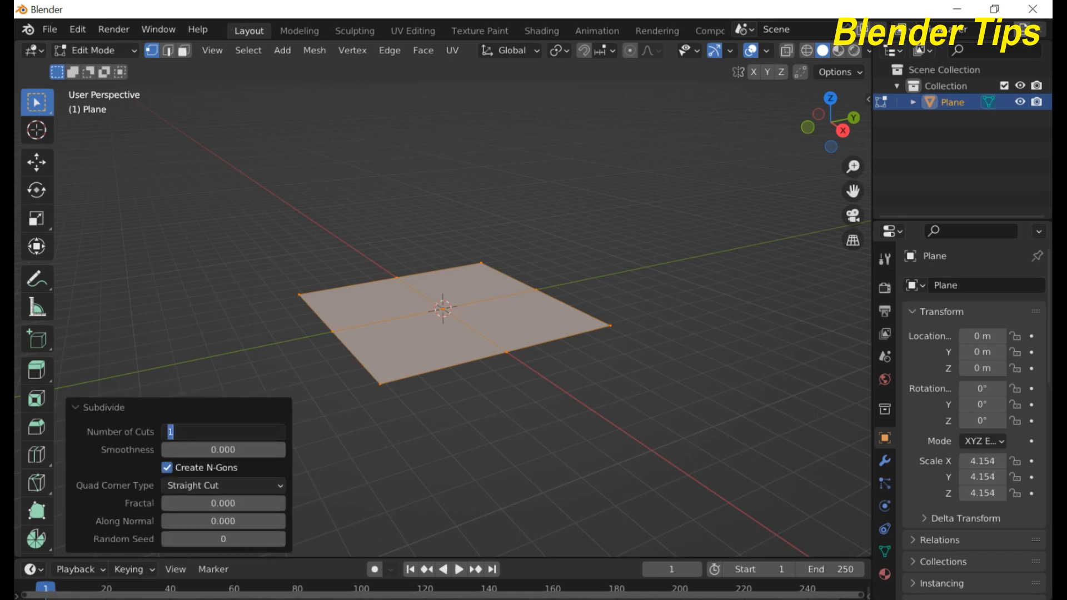
type("50")
key("Return")
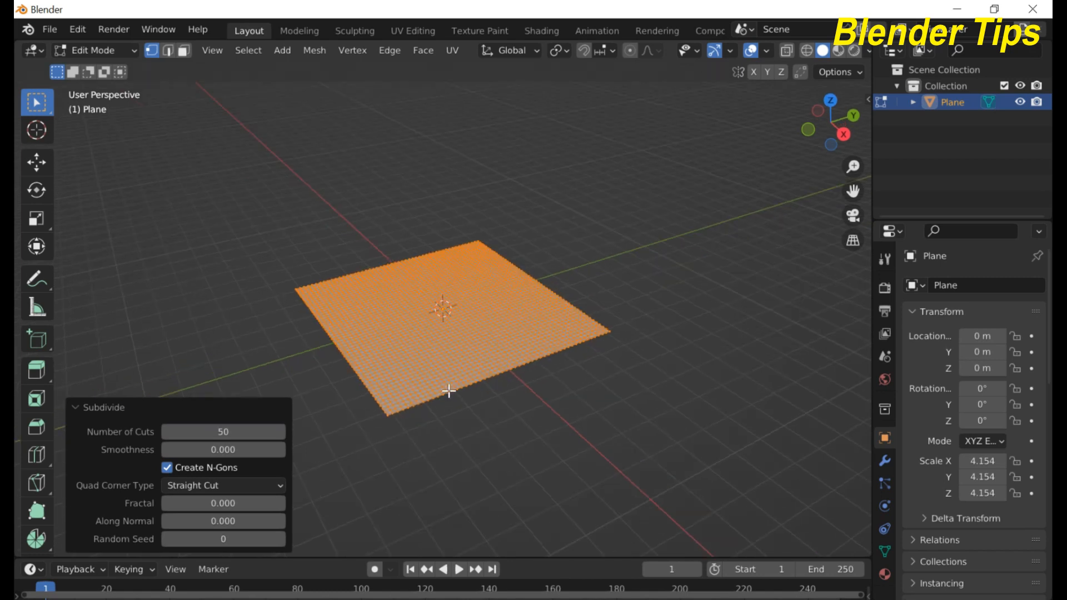
Return the plane to Object Mode and apply Shade Smooth to it.
key("Tab")
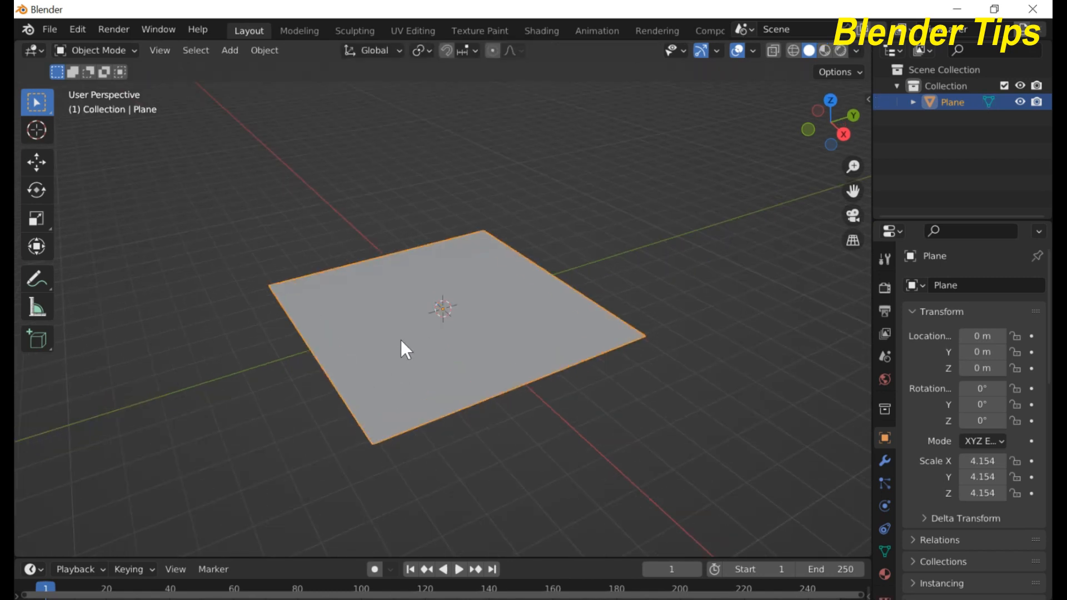
right_click(401, 339)
left_click(372, 305)
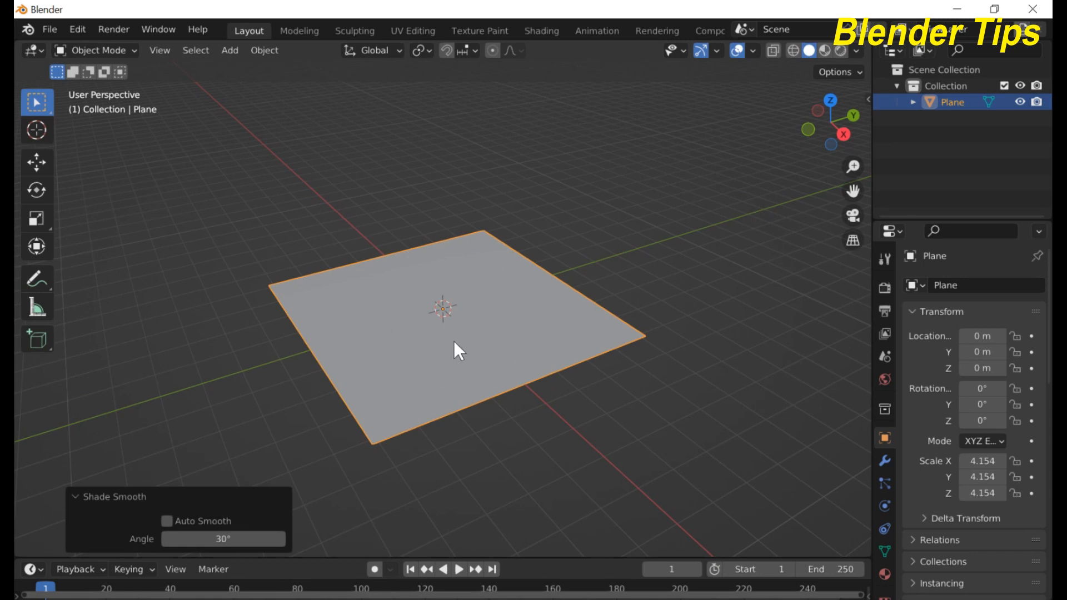
Add a cylinder mesh at the origin and scale it down uniformly to about 0.27.
mouse_move(455, 341)
middle_mouse_down()
mouse_move(492, 343)
mouse_move(446, 330)
middle_mouse_up()
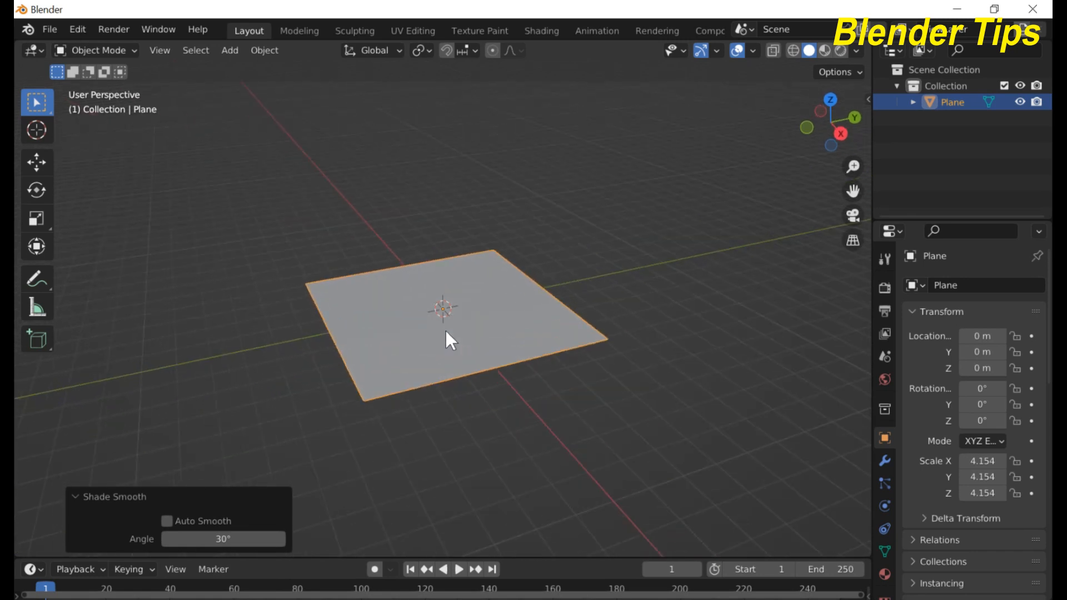
key("shift+a")
mouse_move(407, 290)
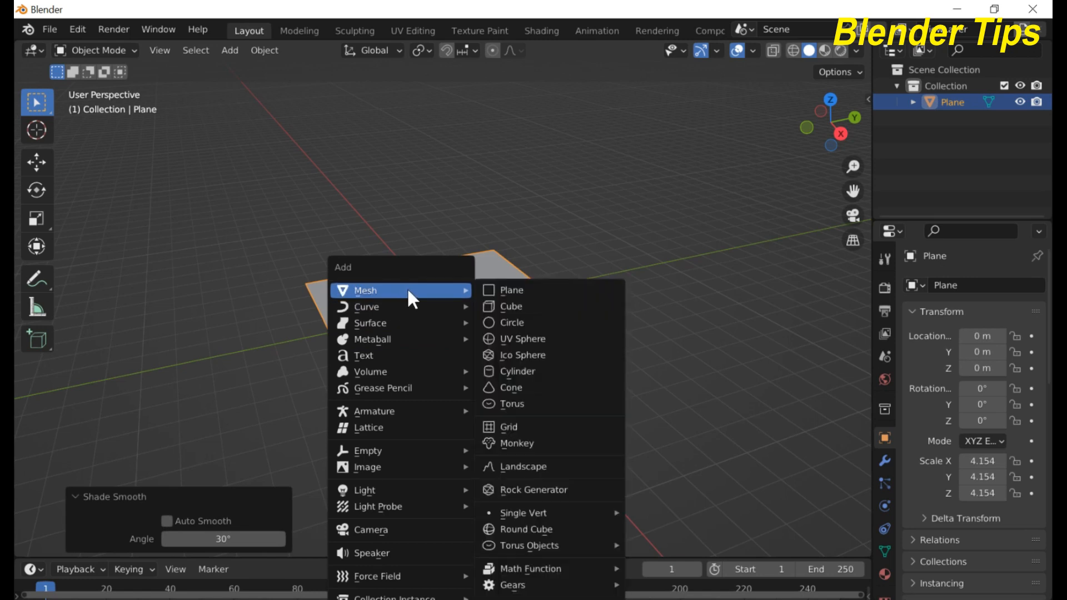
left_click(524, 368)
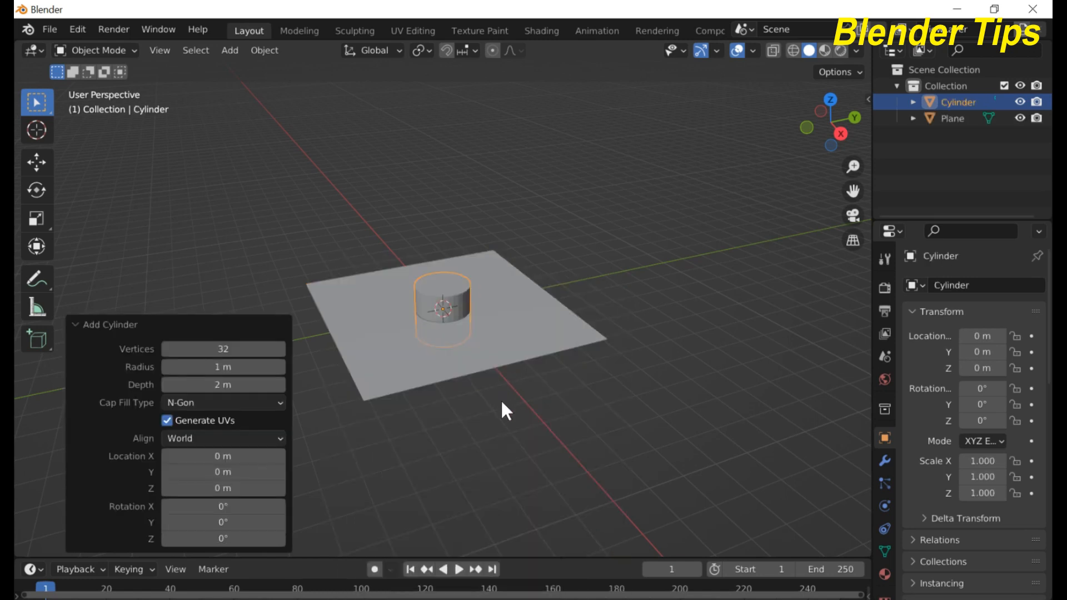
key("KP_1")
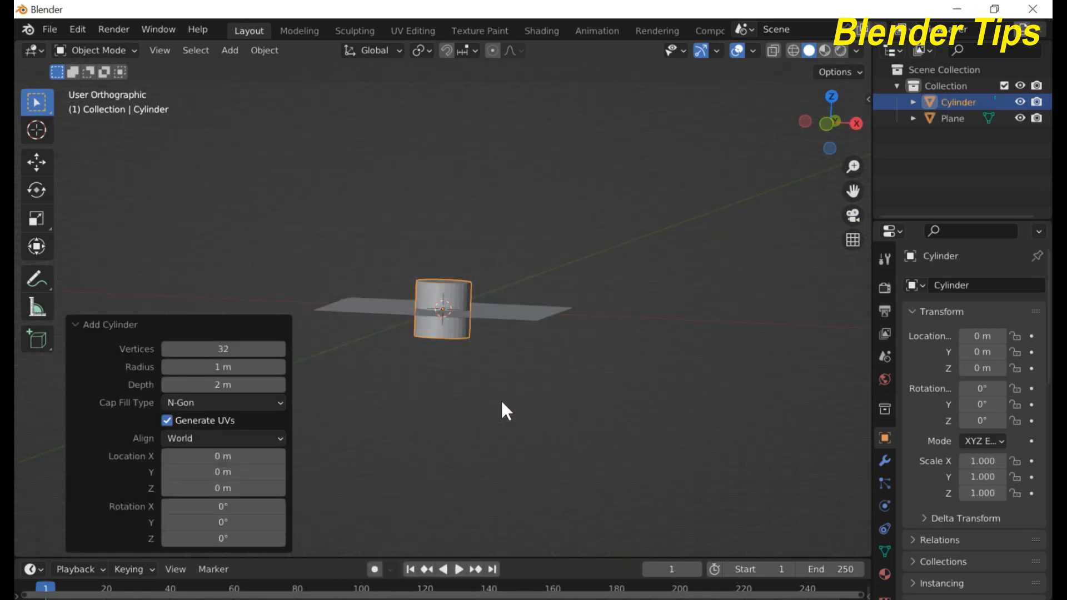
key("s")
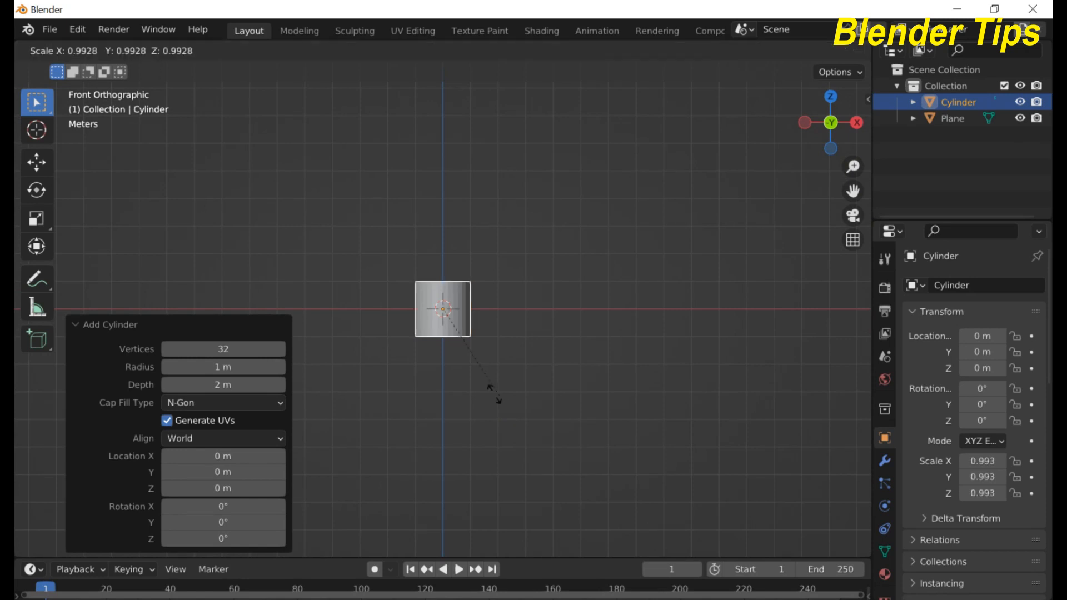
left_click(443, 346)
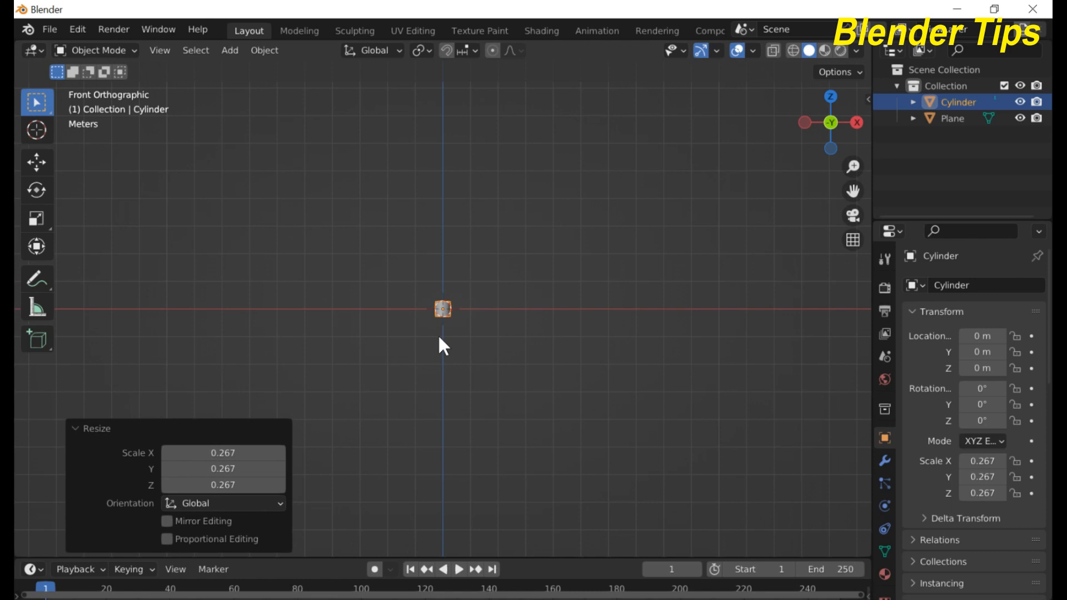
Stretch the cylinder along Z by about 19 times into a pole and raise it about 5.08 m so its base meets the origin.
key("s")
key("z")
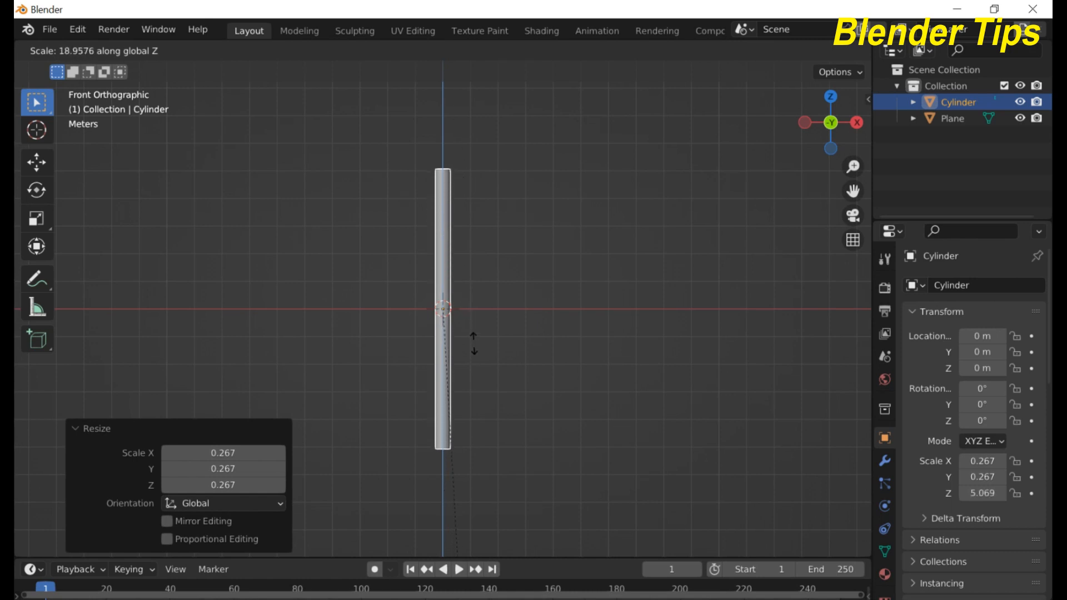
left_click(472, 342)
key("g")
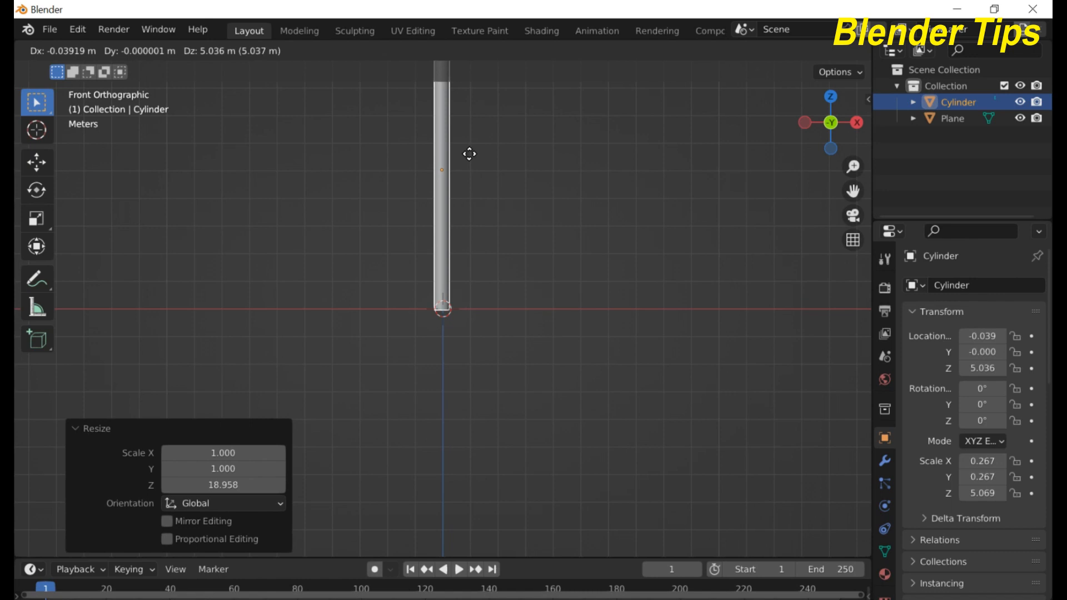
left_click(470, 153)
Duplicate the vertical pole in place and rotate the copy 90° about the Y axis.
middle_click_drag(503, 135, 454, 236)
scroll(482, 275, "down", 3)
scroll(488, 234, "up", 3)
scroll(487, 234, "down", 3)
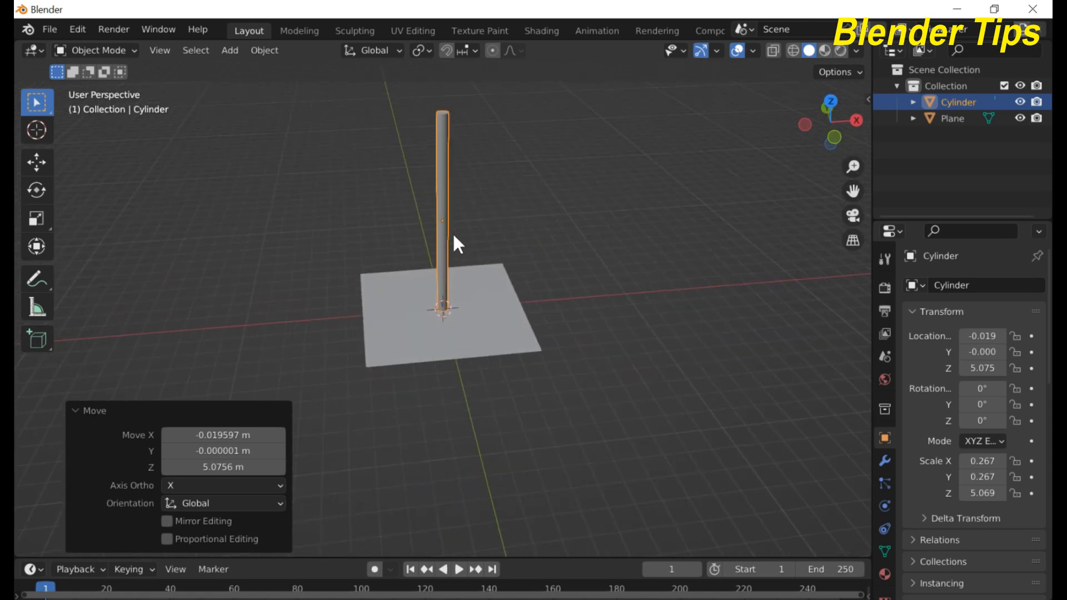
key("shift+d")
key("Escape")
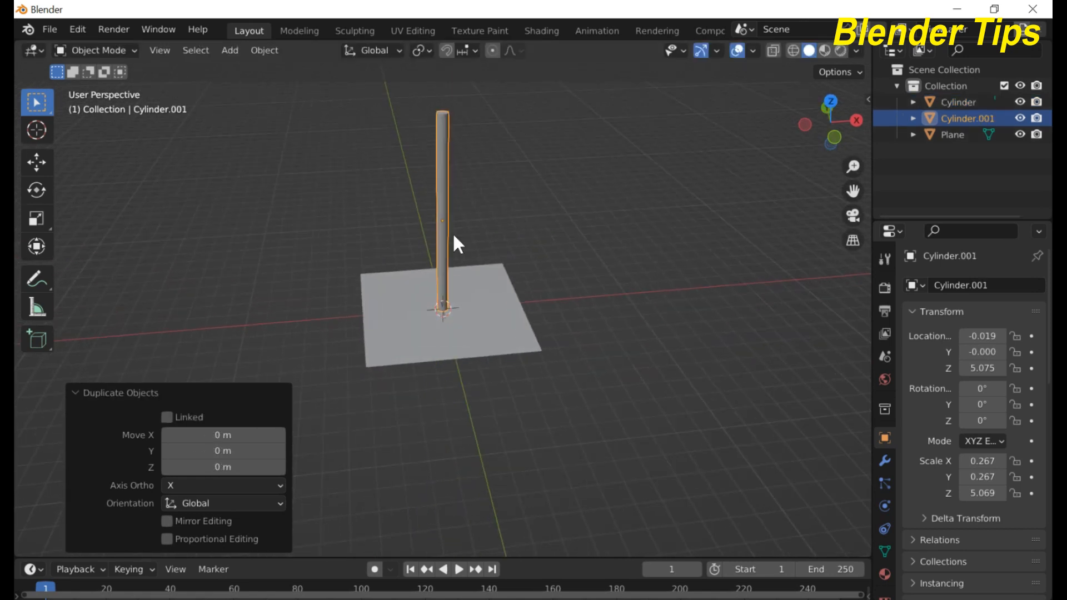
type("ry")
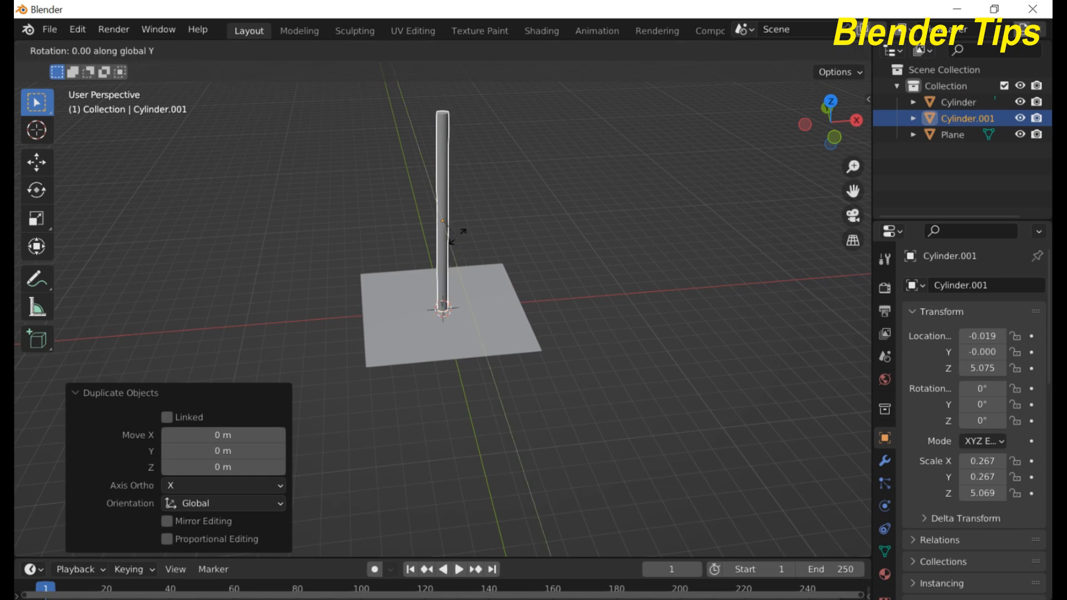
type("90")
key("Return")
In front view, move the horizontal cylinder about 4.06 m along X and 4.43 m up to form a crossbar near the pole's top.
middle_click_drag(504, 260, 473, 259)
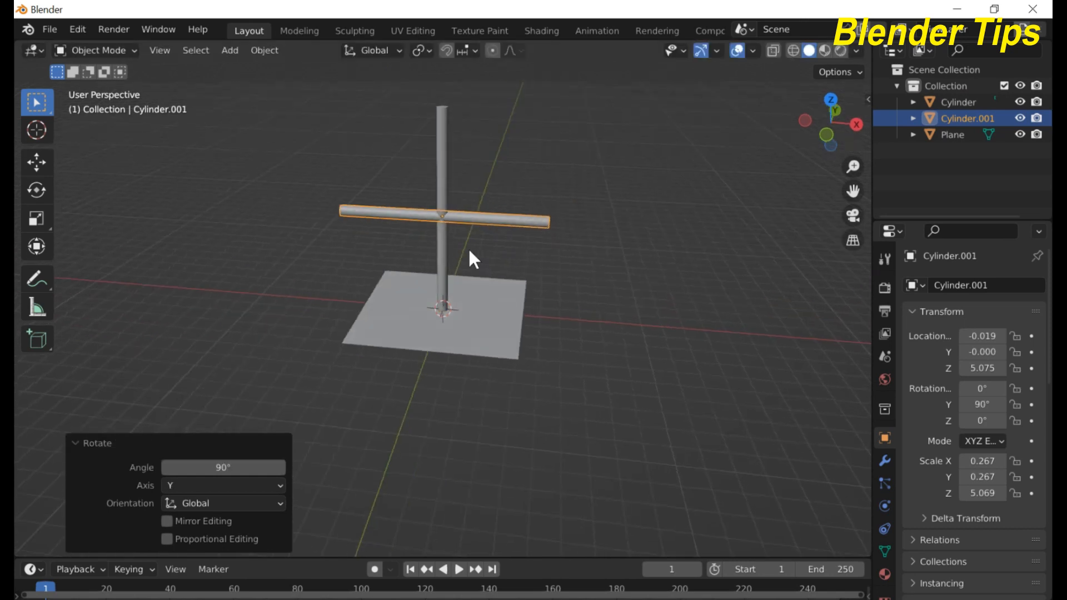
key("KP_1")
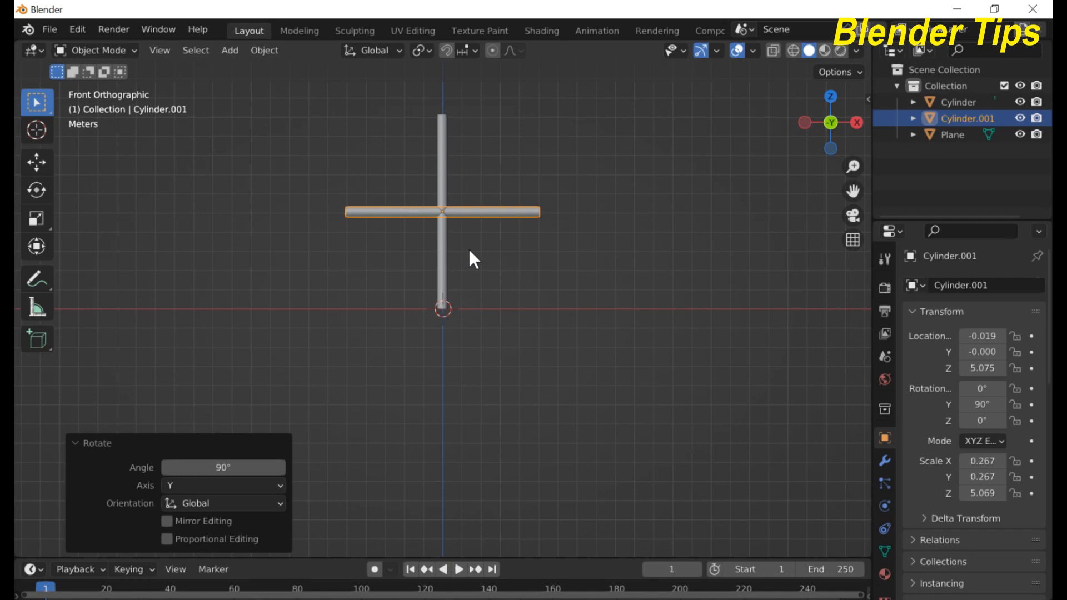
key("g")
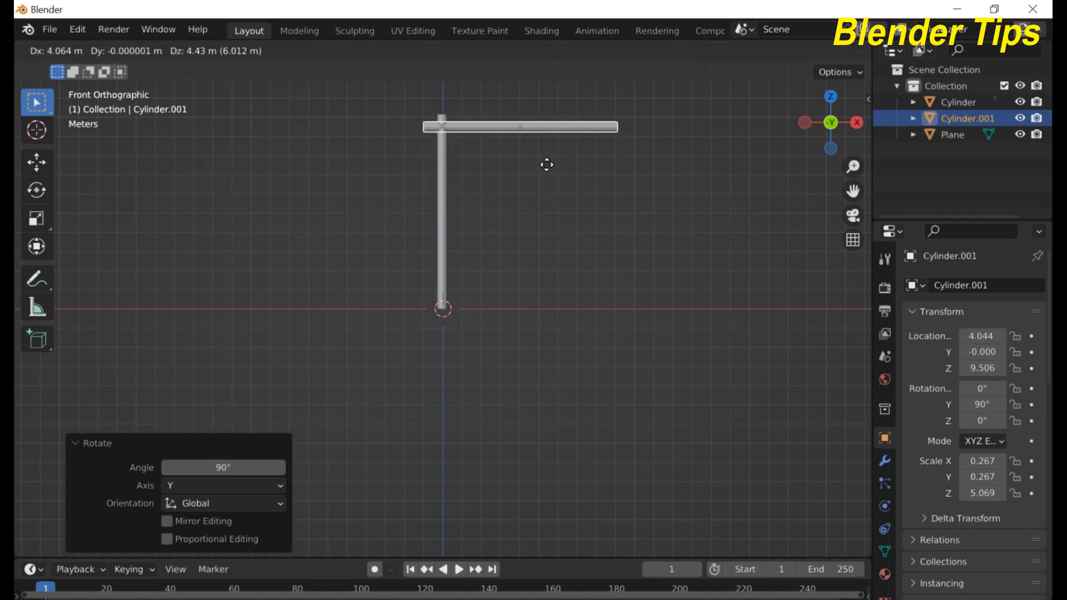
left_click(547, 165)
Select the plane and rotate it 90° about the X axis so it stands upright.
middle_click_drag(546, 163, 474, 194)
scroll(471, 198, "up", 3)
scroll(472, 198, "down", 3)
left_click(457, 325)
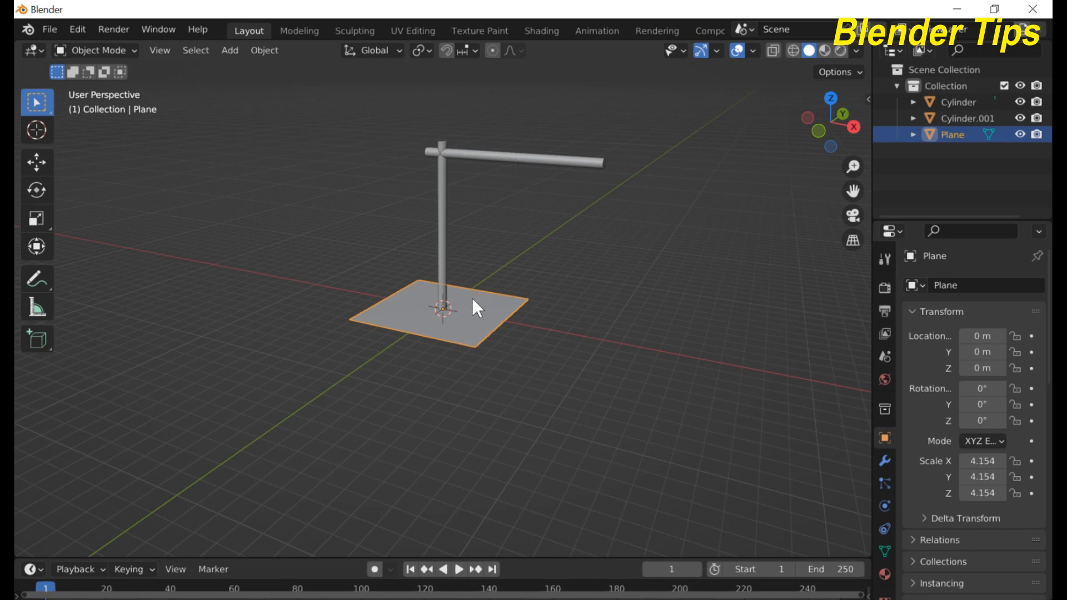
key("r")
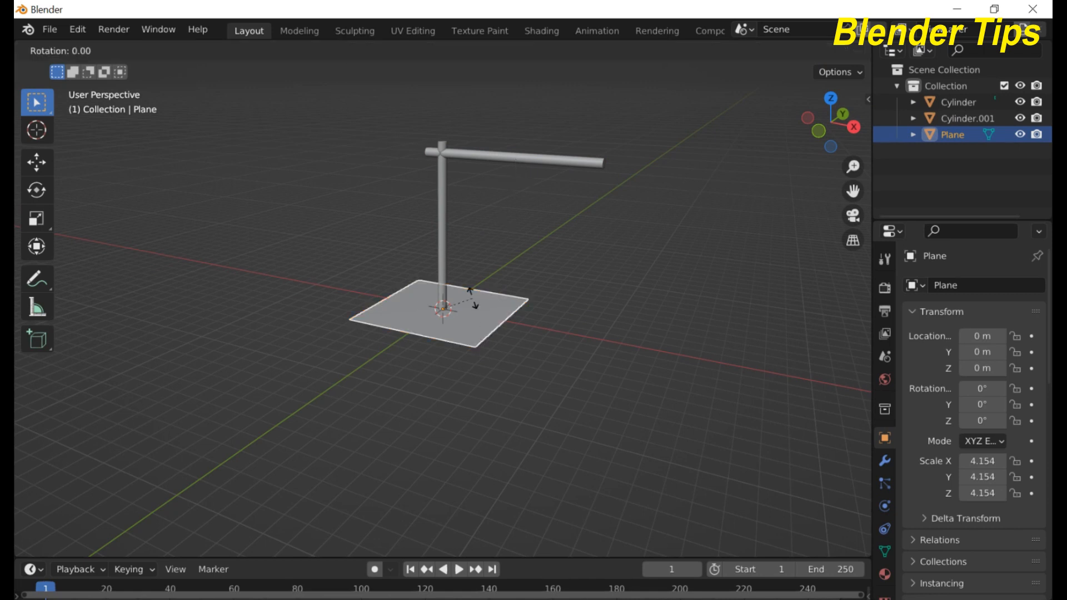
type("x")
type("90")
key("Return")
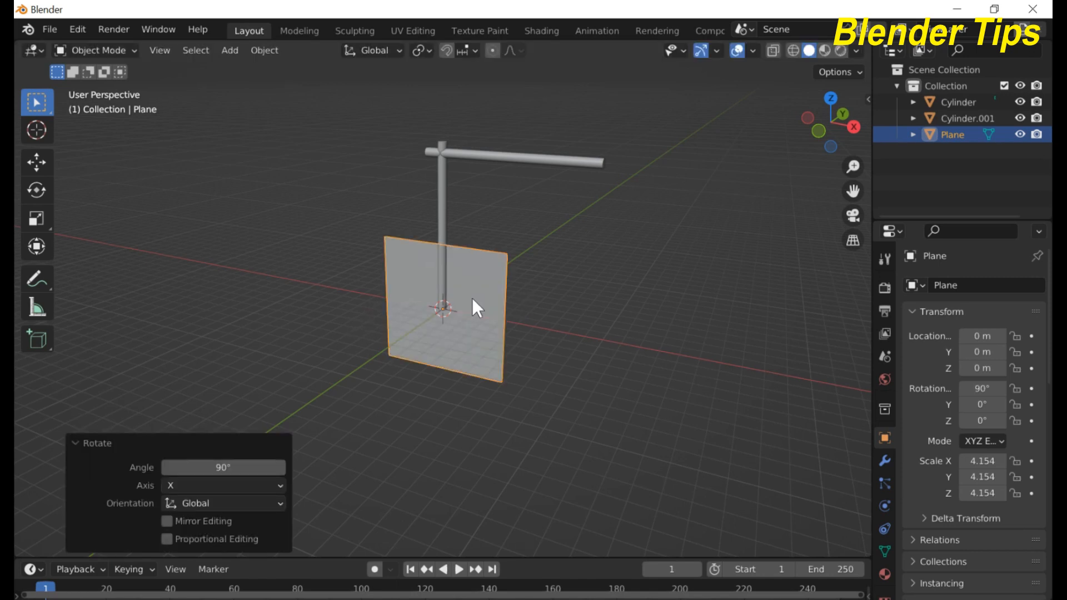
In front view, move the plane about 5.15 m along X and 5.35 m up so its top edge meets the crossbar.
key("KP_1")
key("g")
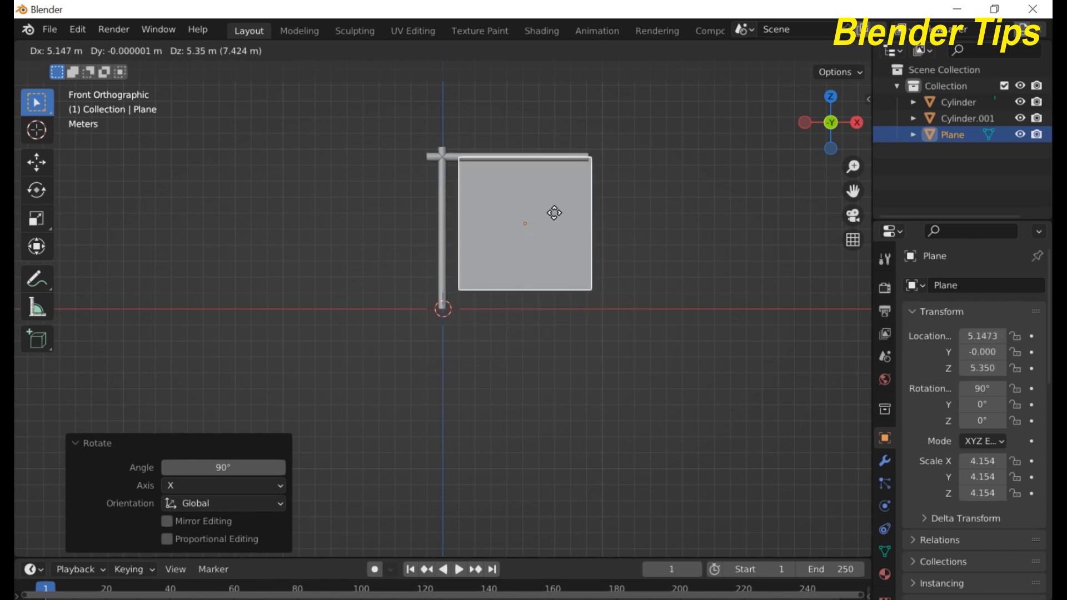
left_click(554, 212)
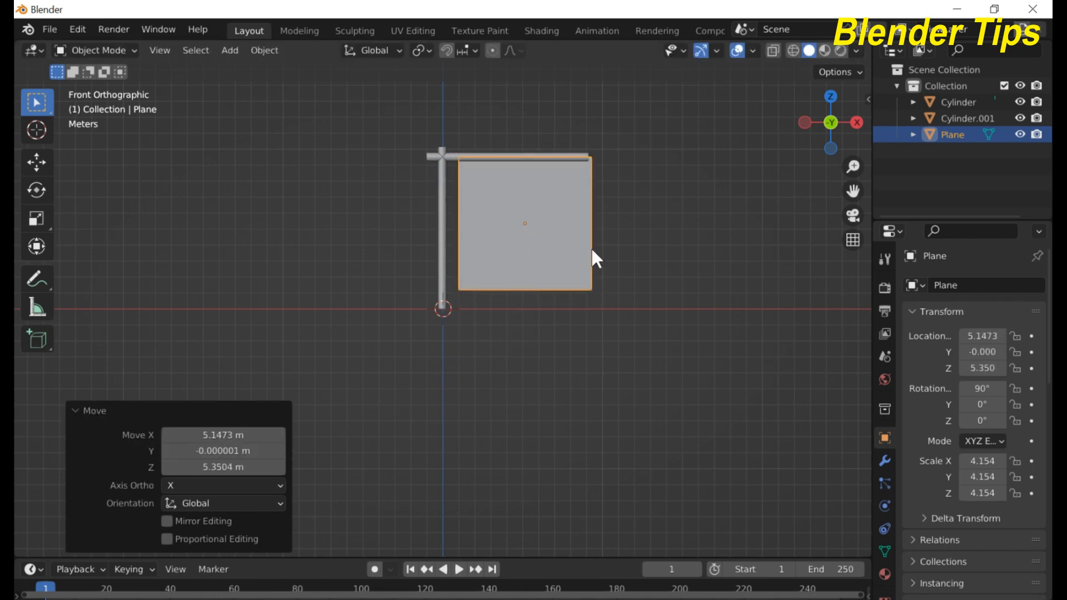
Narrow the plane along X by a factor of about 0.786.
key("s")
key("x")
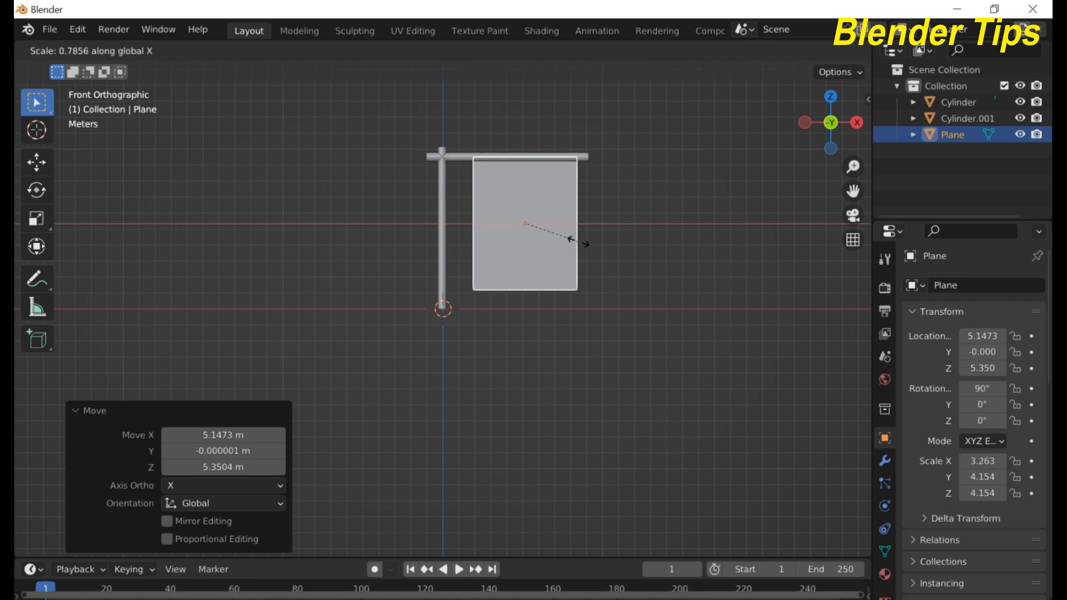
left_click(578, 242)
In front view, enter Edit Mode on the plane and select only its uppermost vertices along the crossbar.
middle_click_drag(604, 211, 585, 248)
scroll(586, 249, "up", 4)
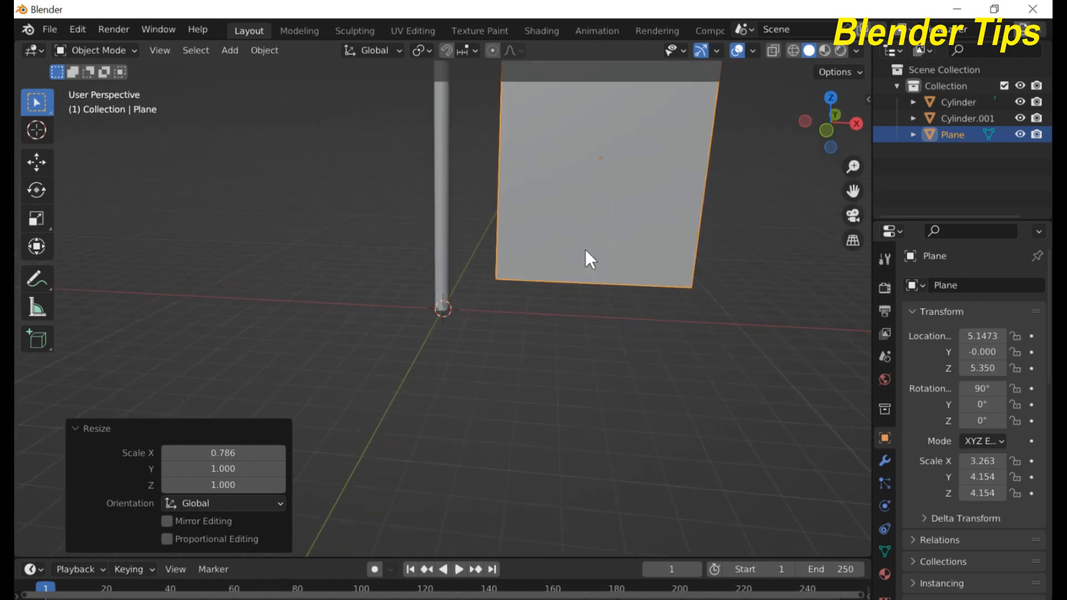
scroll(586, 249, "down", 4)
key("KP_1")
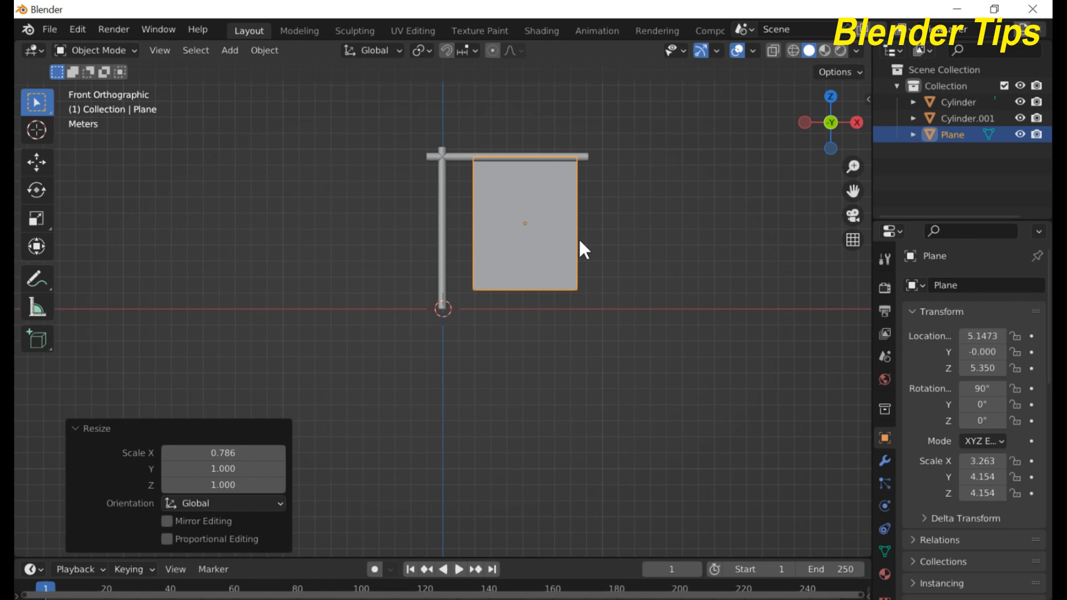
key("Tab")
key("alt+a")
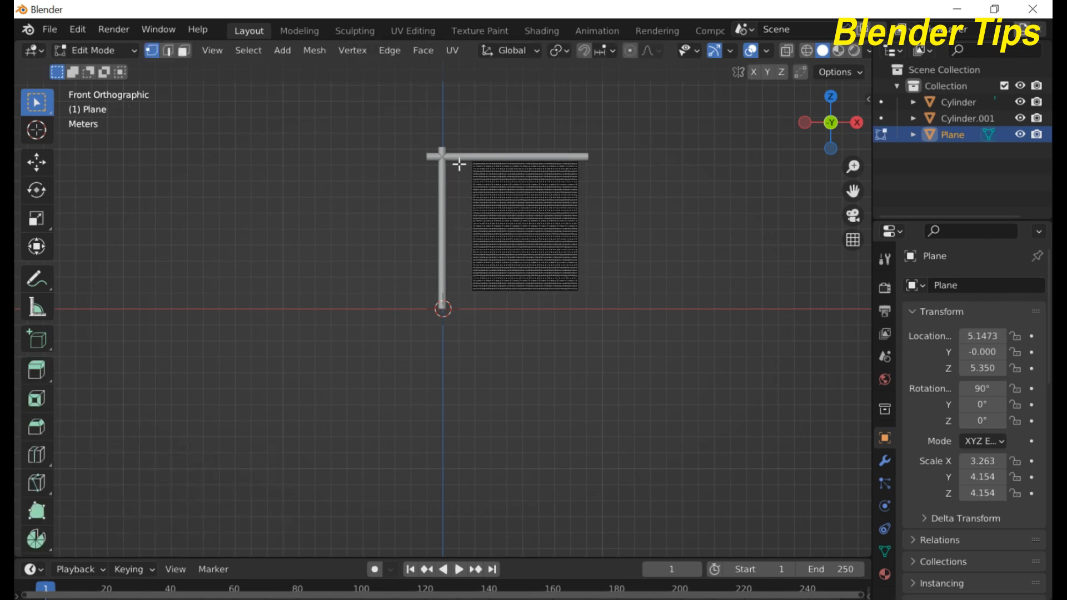
left_click_drag(470, 153, 586, 163)
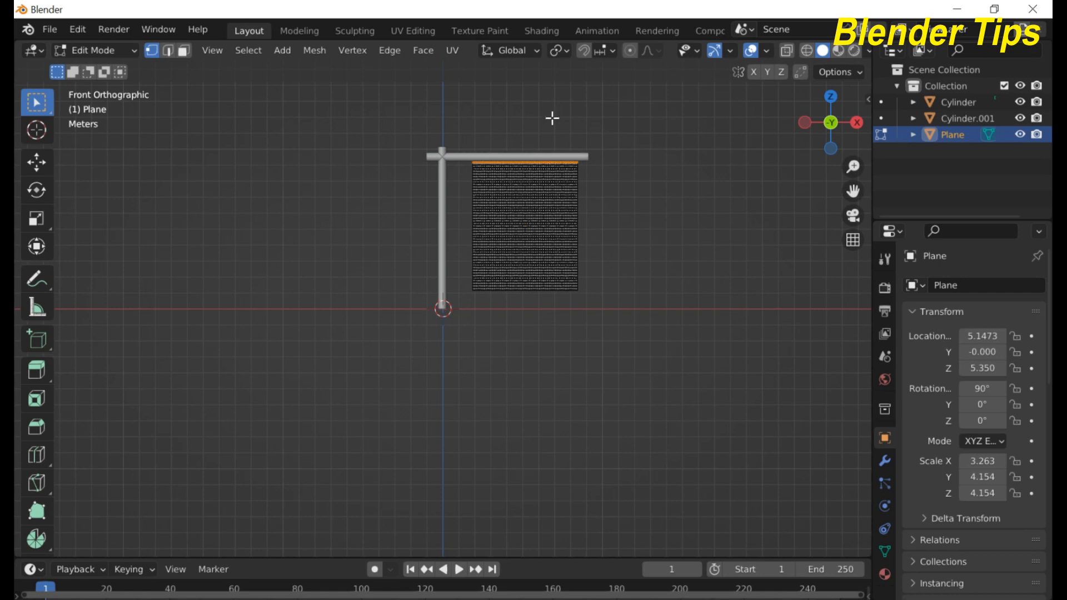
Assign the plane's selected top-edge vertices to a new vertex group and return to Object Mode.
left_click(887, 550)
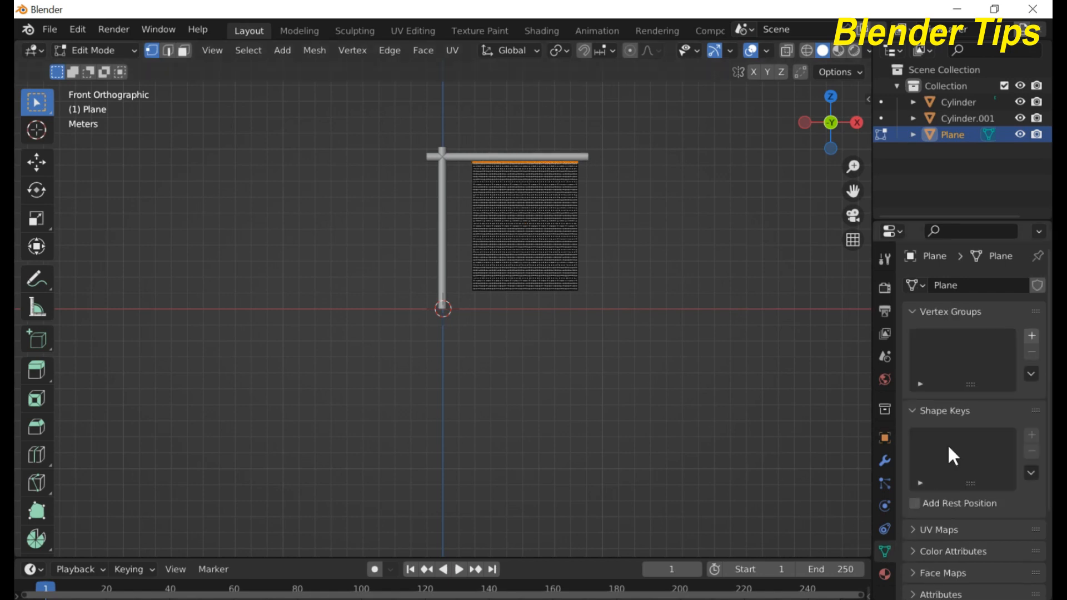
left_click(1030, 335)
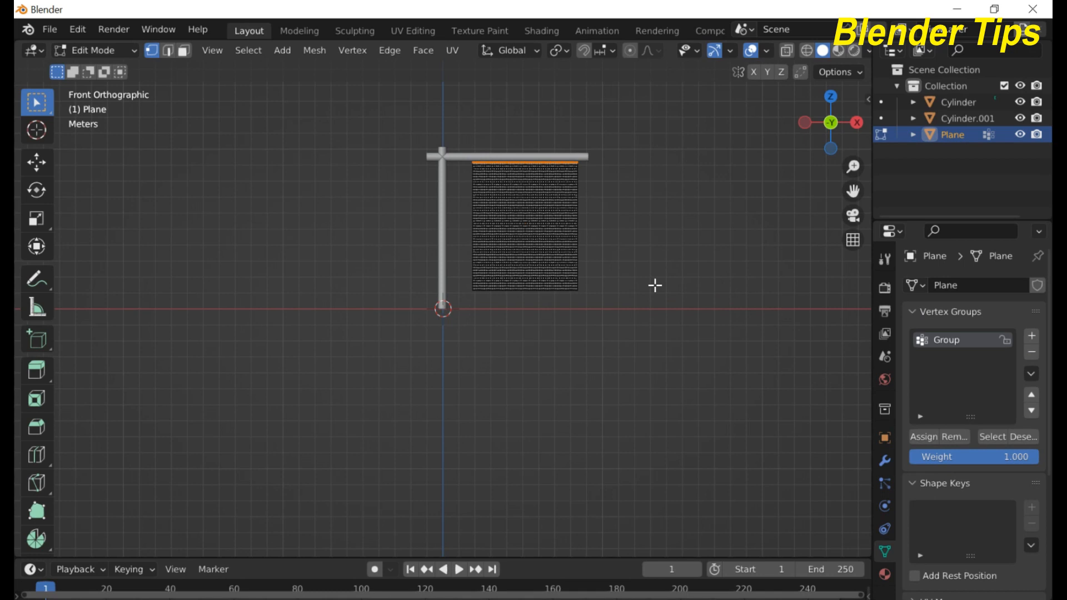
key("Tab")
Add Cloth physics to the plane and apply the Silk preset.
key("KP_5")
middle_click_drag(654, 252, 596, 263)
scroll(436, 311, "up", 5)
scroll(436, 311, "down", 5)
scroll(575, 282, "up", 3)
scroll(576, 278, "down", 2)
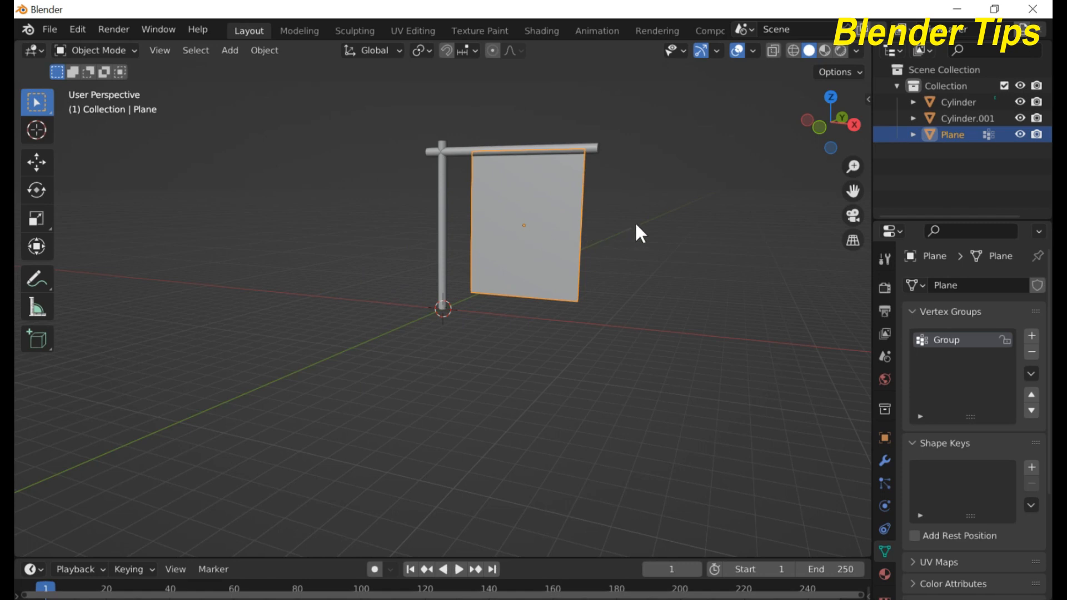
middle_click_drag(636, 225, 625, 235)
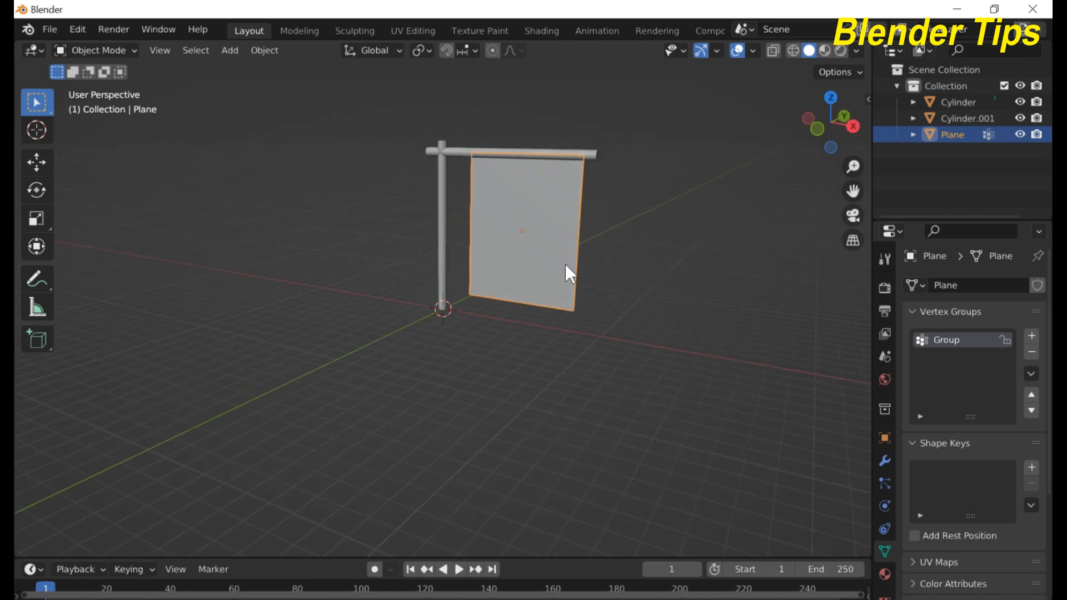
left_click(884, 506)
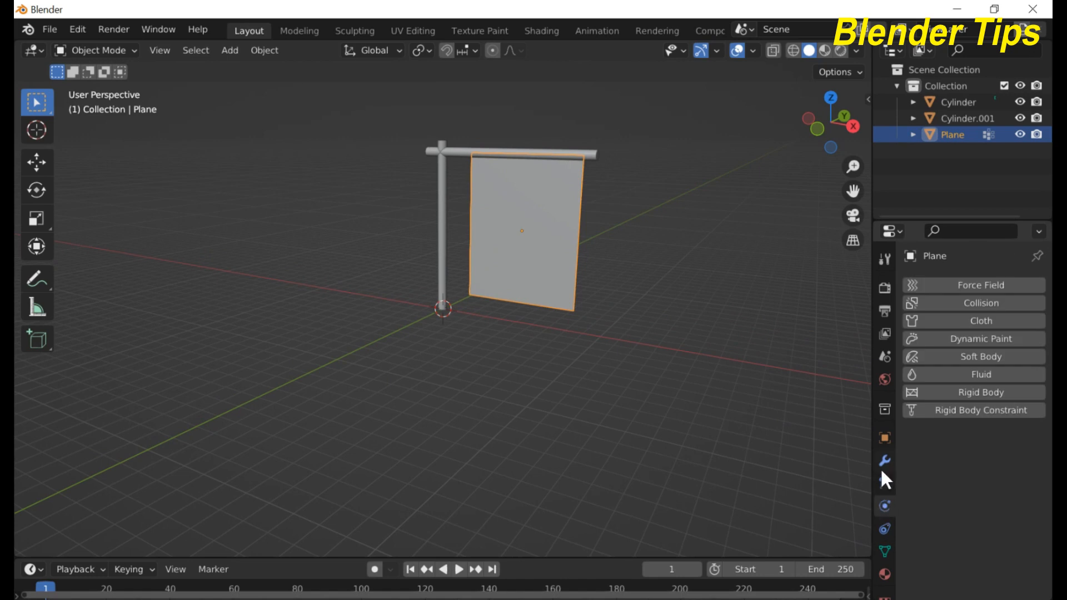
left_click_drag(874, 458, 829, 459)
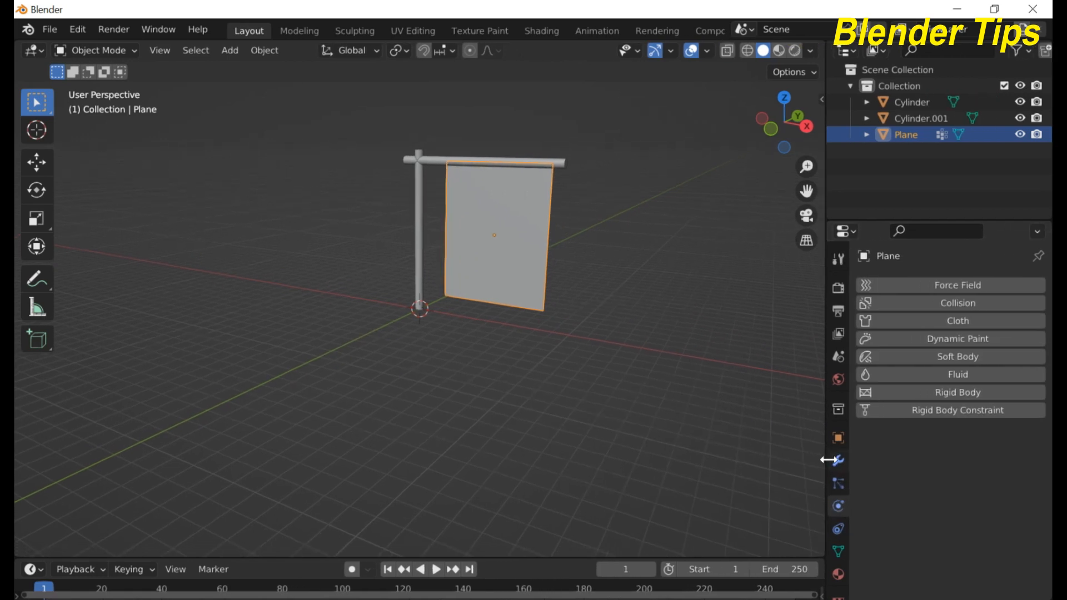
left_click(940, 322)
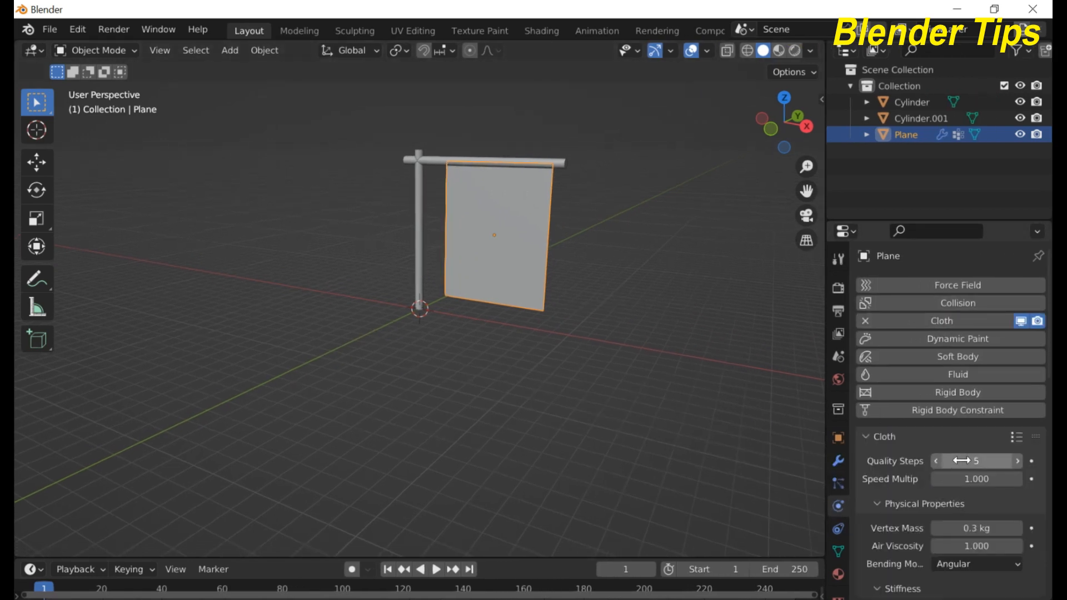
left_click(1016, 439)
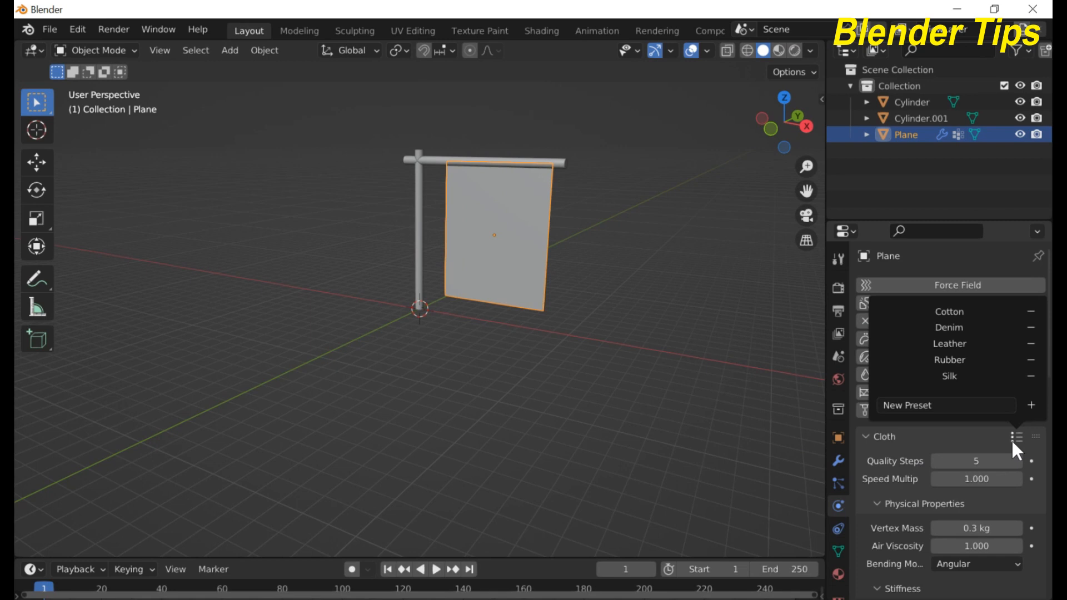
left_click(955, 377)
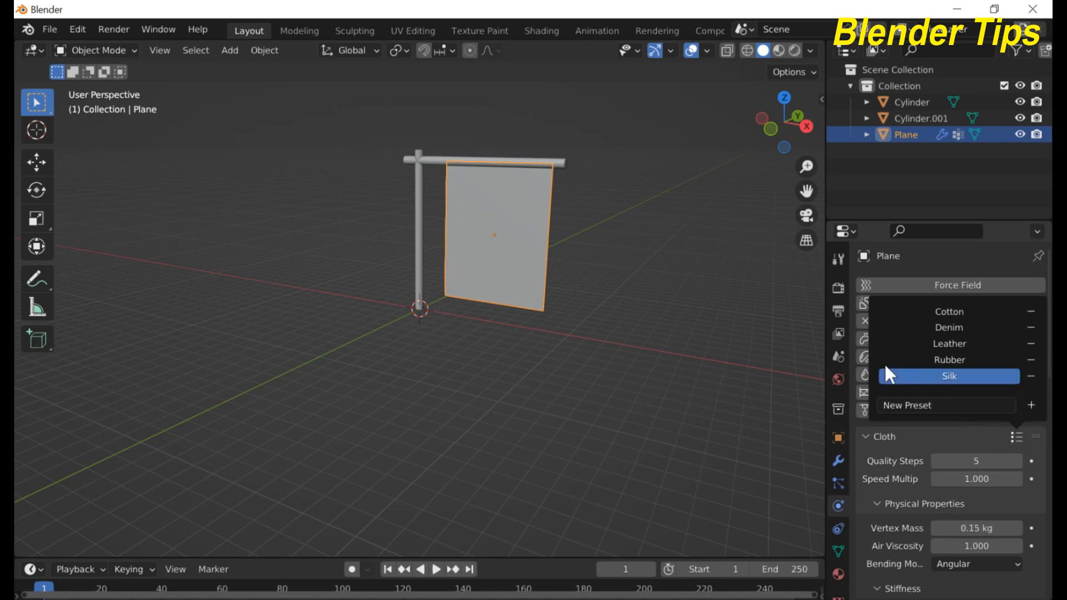
In the cloth's Shape settings, set the Pin Group to the vertex group named Group.
scroll(903, 526, "down", 10)
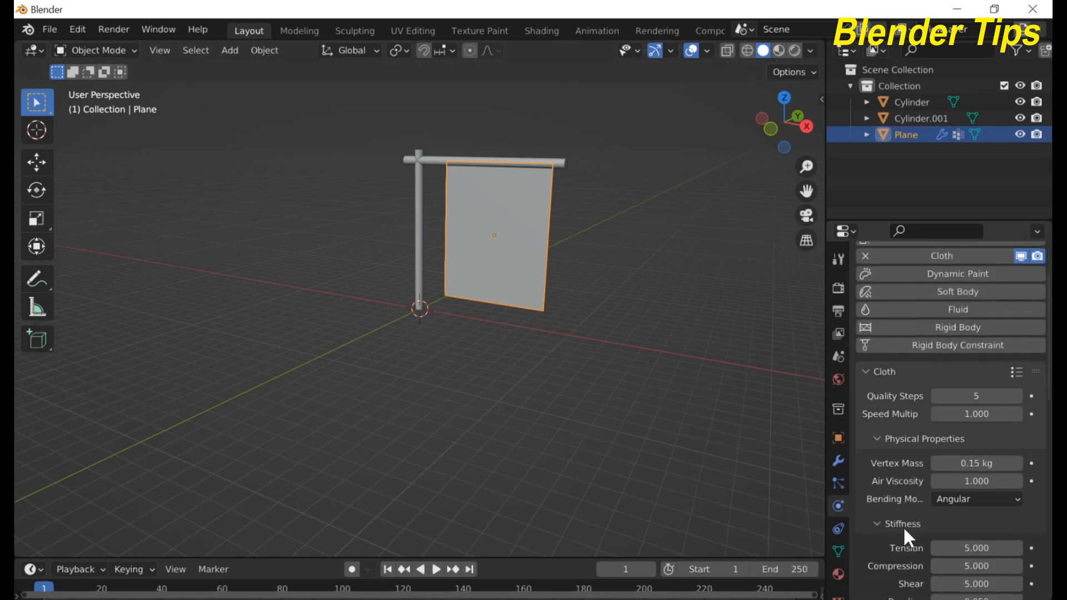
scroll(903, 526, "down", 10)
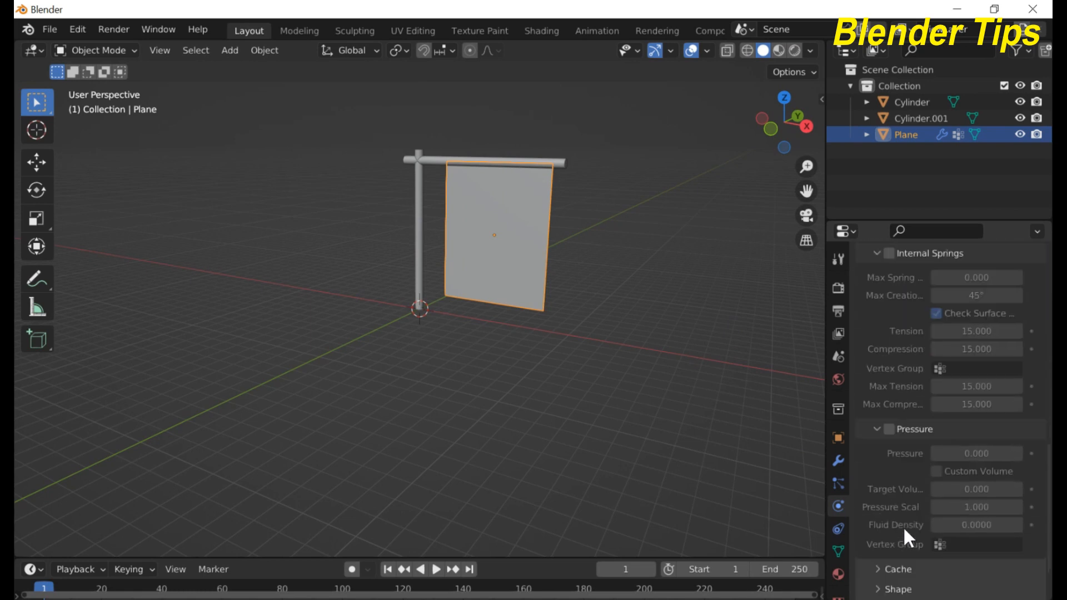
scroll(905, 531, "down", 2)
left_click(890, 530)
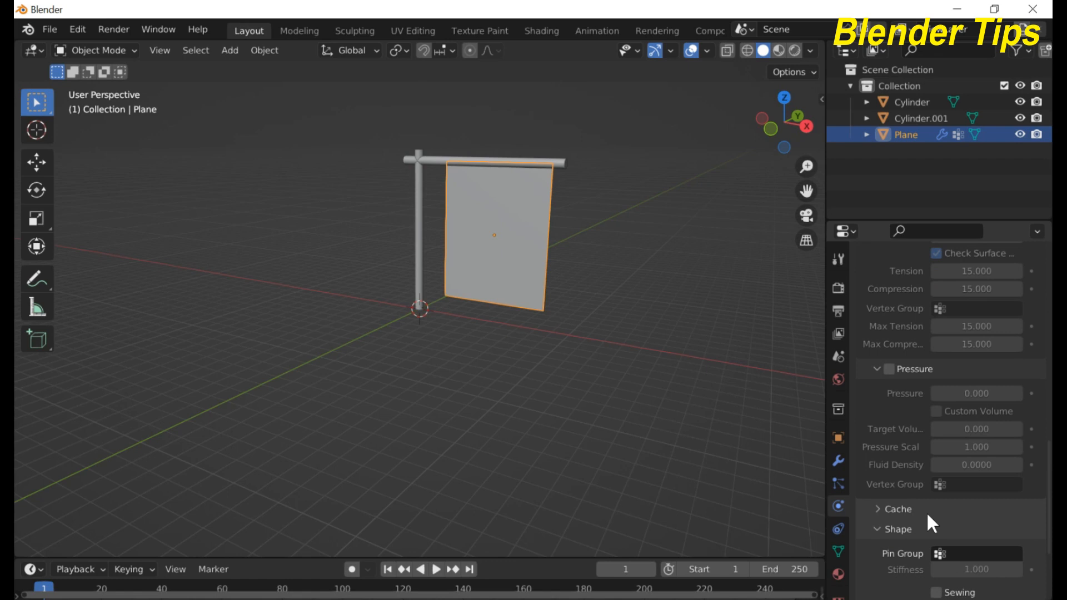
left_click(969, 553)
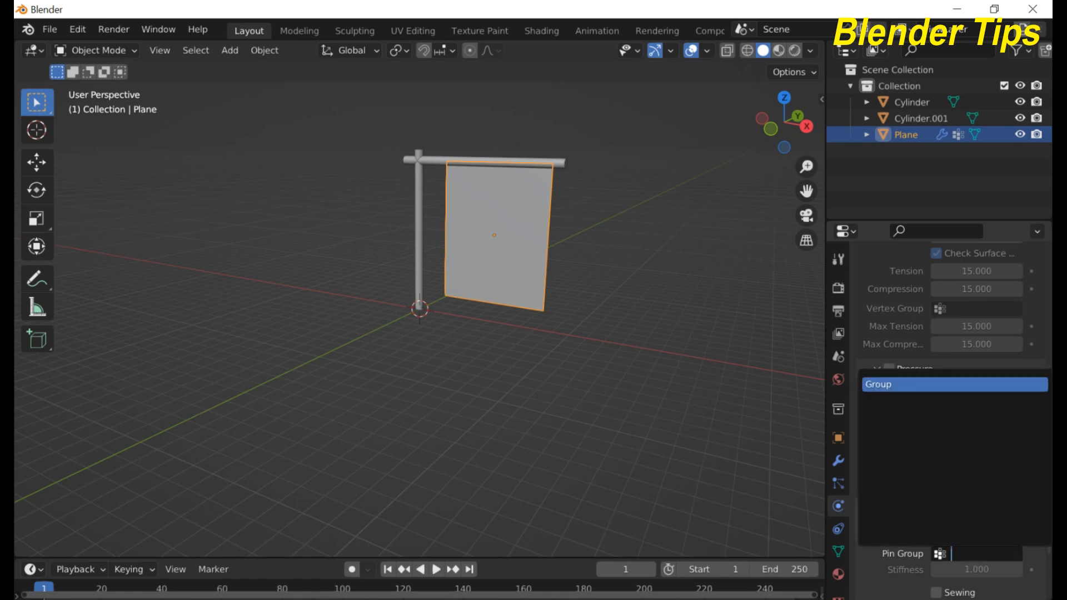
left_click(877, 384)
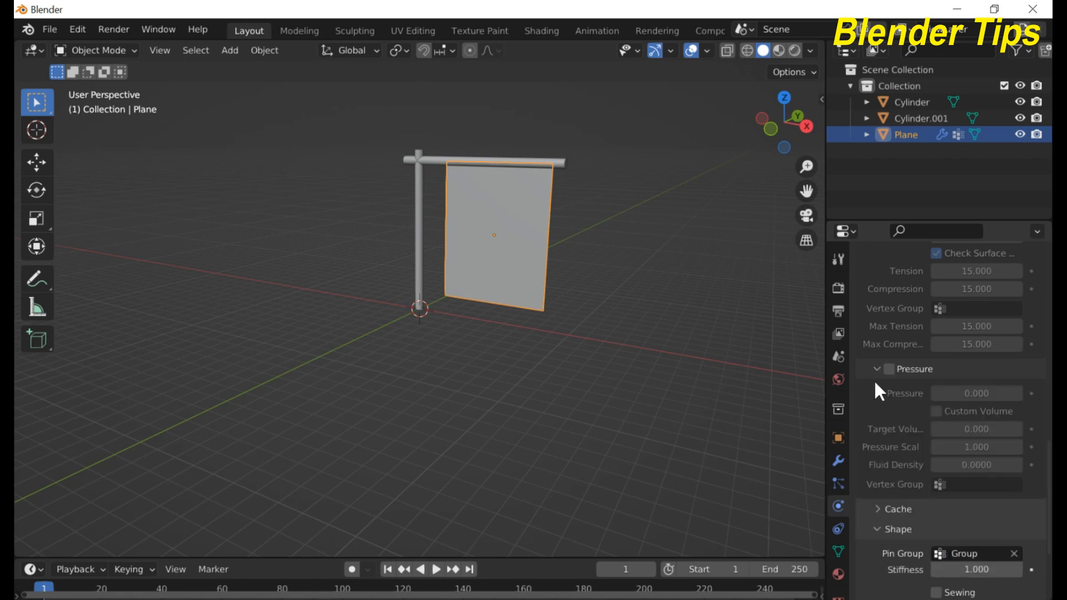
Enable Self Collisions in the plane's cloth collision settings.
scroll(964, 443, "down", 5)
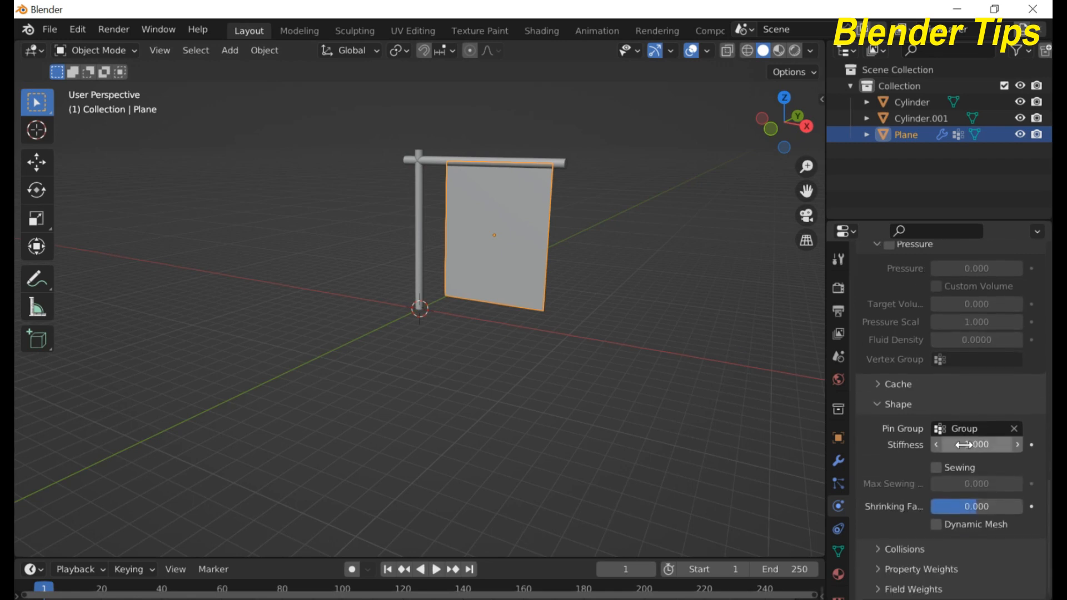
scroll(918, 494, "down", 8)
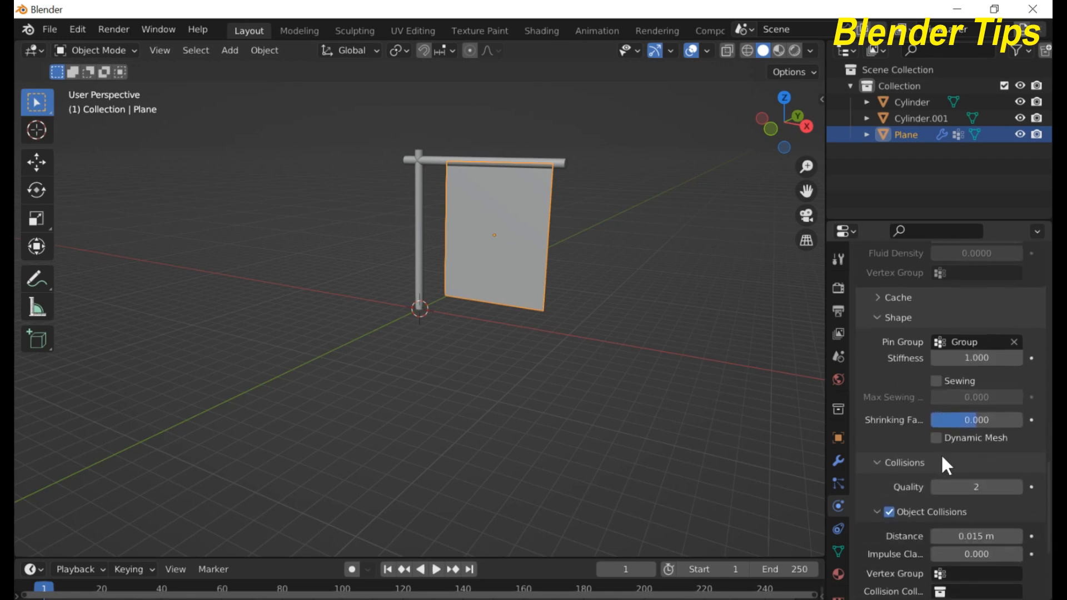
left_click(889, 530)
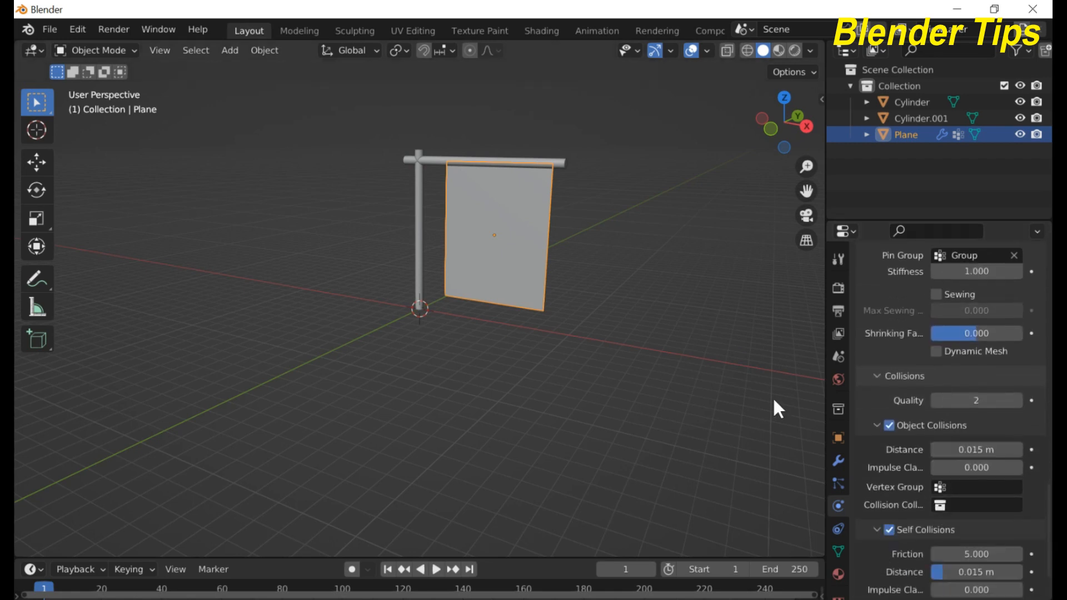
Enlarge the timeline, play the cloth simulation to examine the hanging plane from several angles, and rewind to frame 1.
middle_click_drag(639, 340, 492, 307)
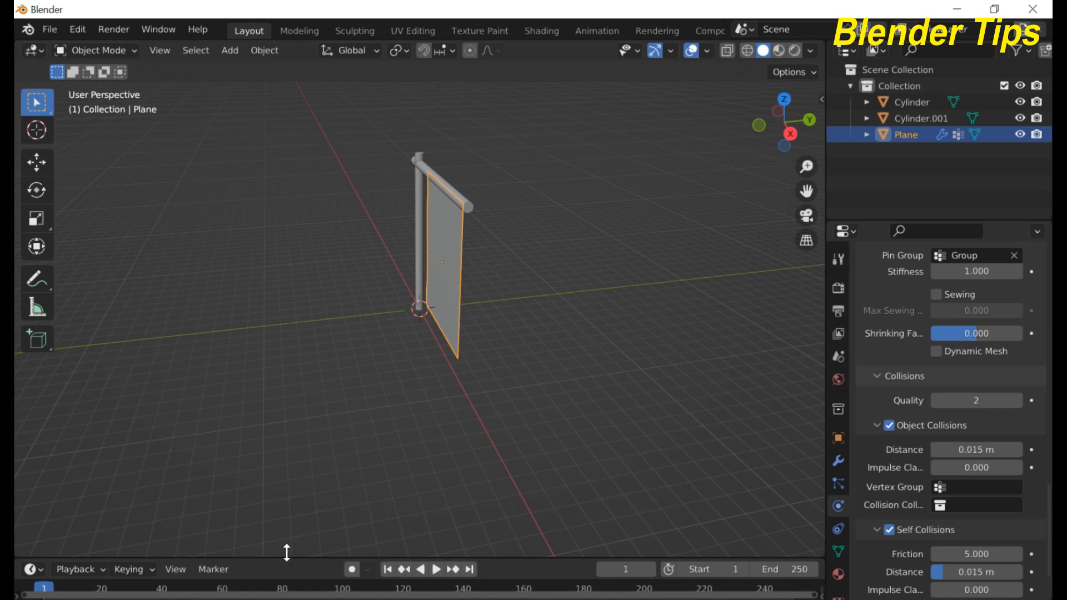
left_click_drag(287, 553, 288, 534)
middle_click_drag(466, 368, 518, 198)
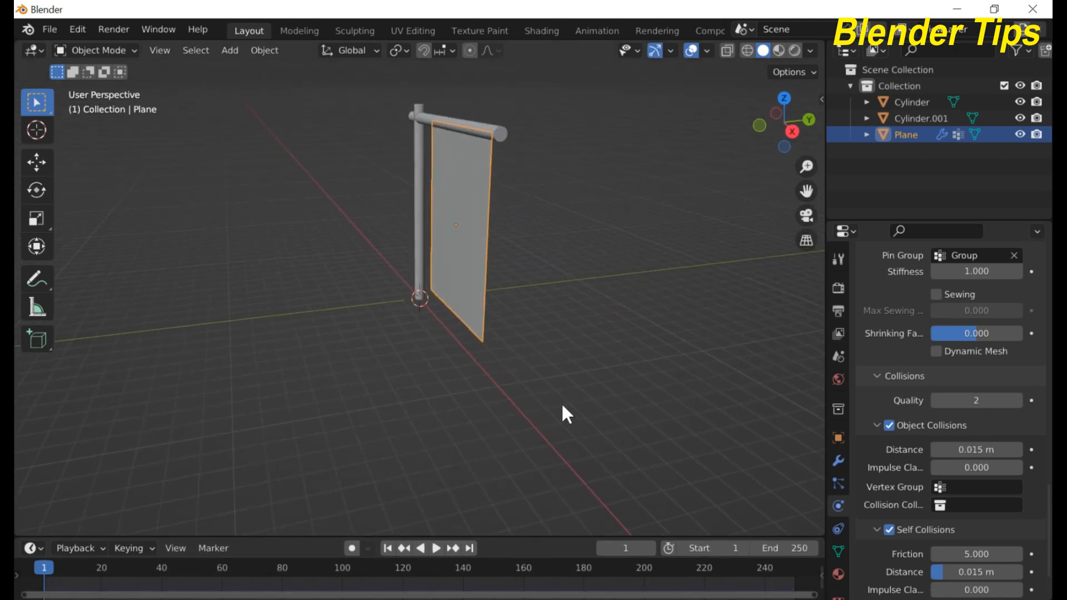
key("space")
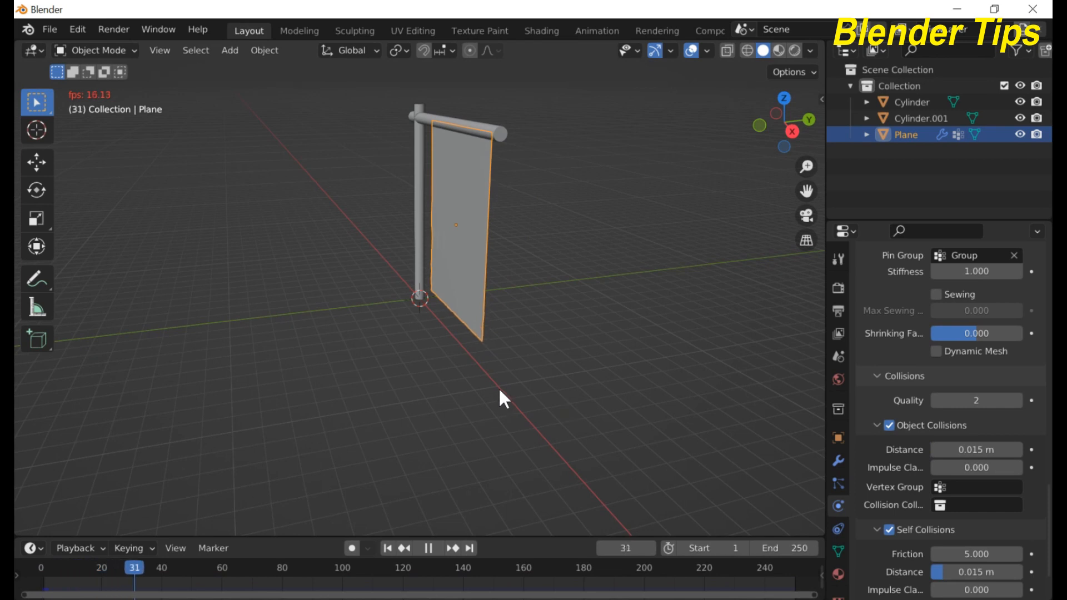
middle_click_drag(527, 366, 552, 366)
scroll(579, 333, "up", 3)
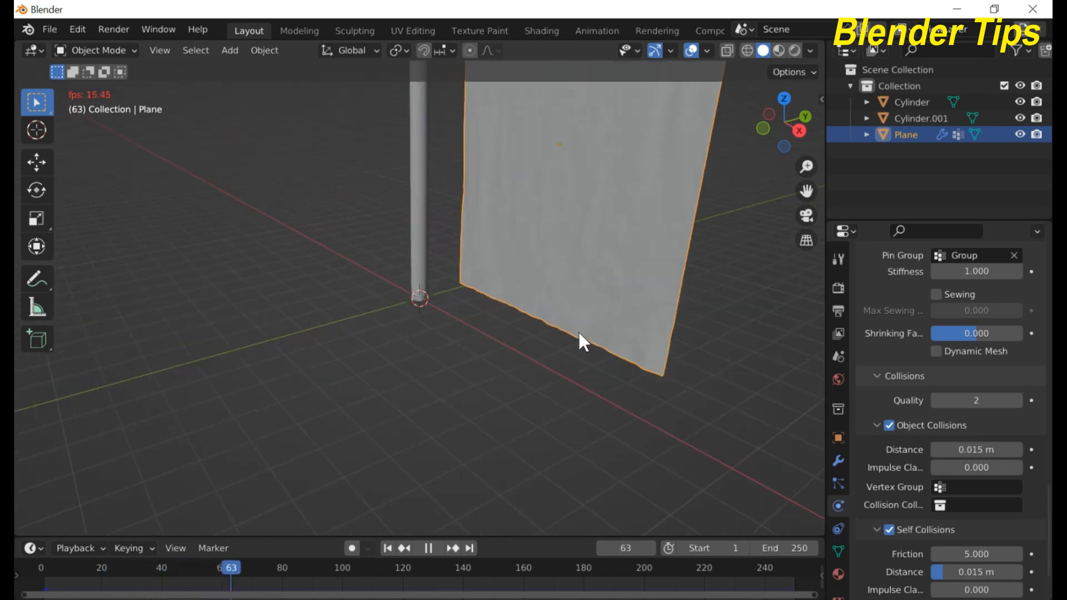
scroll(579, 332, "down", 5)
middle_click_drag(578, 329, 489, 351)
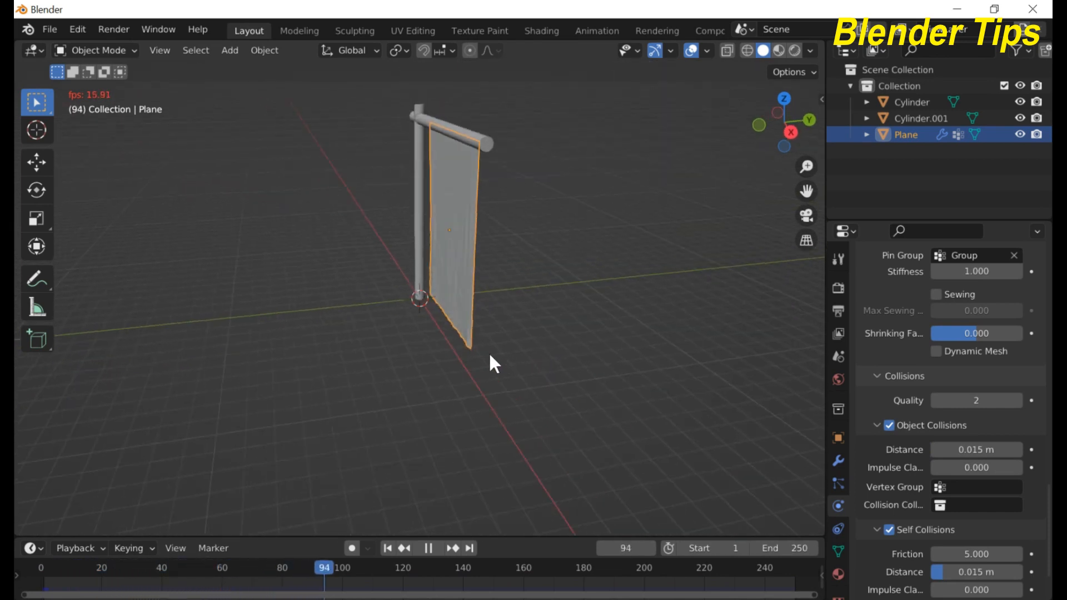
scroll(489, 351, "down", 2)
key("space")
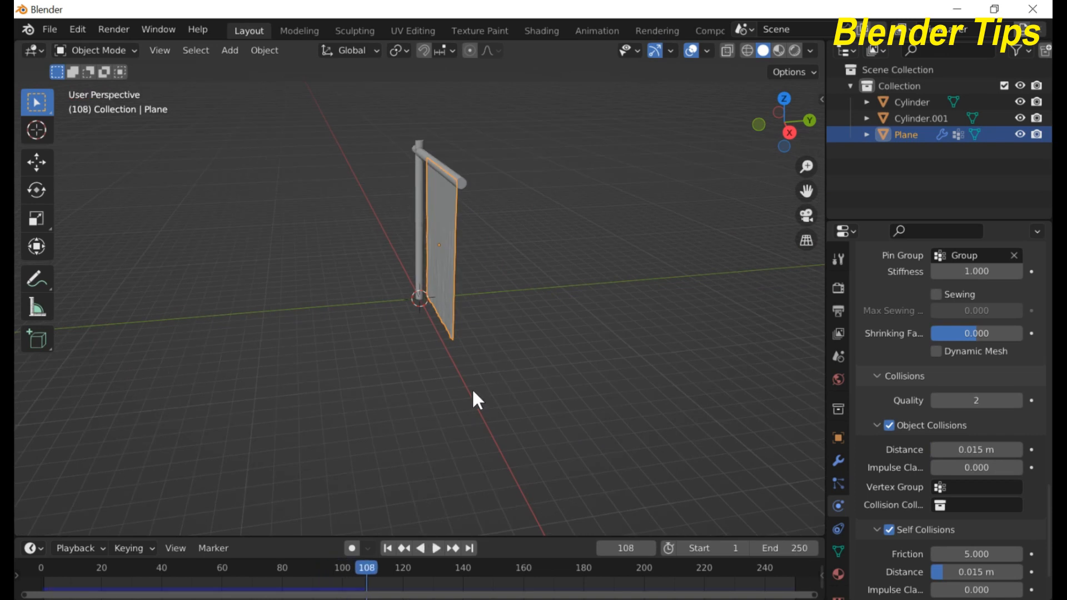
left_click(388, 548)
Add a Wind force field at the base of the pole.
middle_click_drag(429, 389, 368, 381)
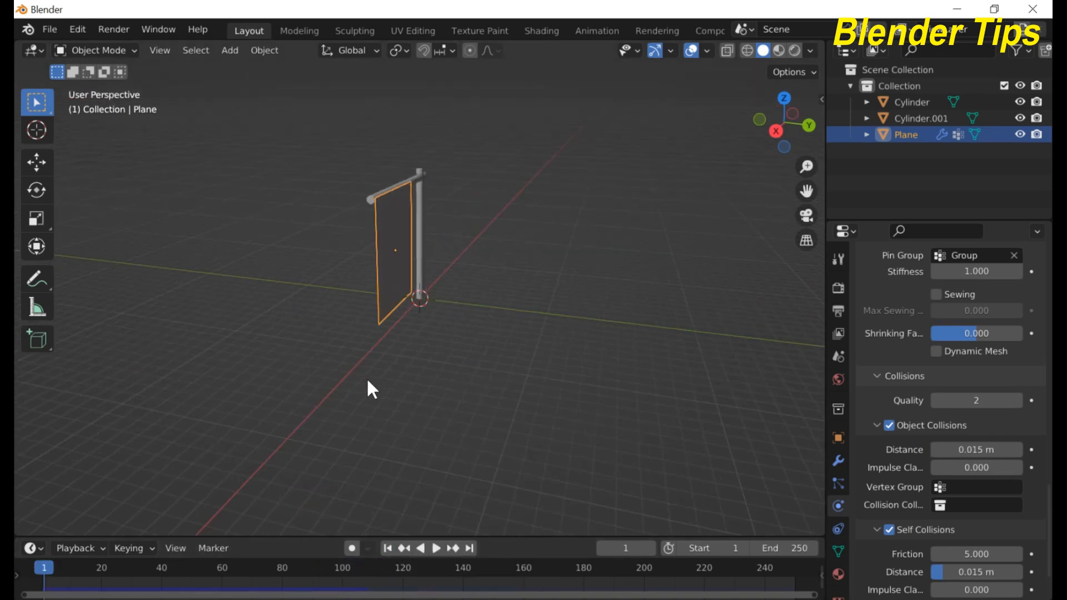
middle_click_drag(289, 267, 372, 251)
scroll(380, 244, "up", 4)
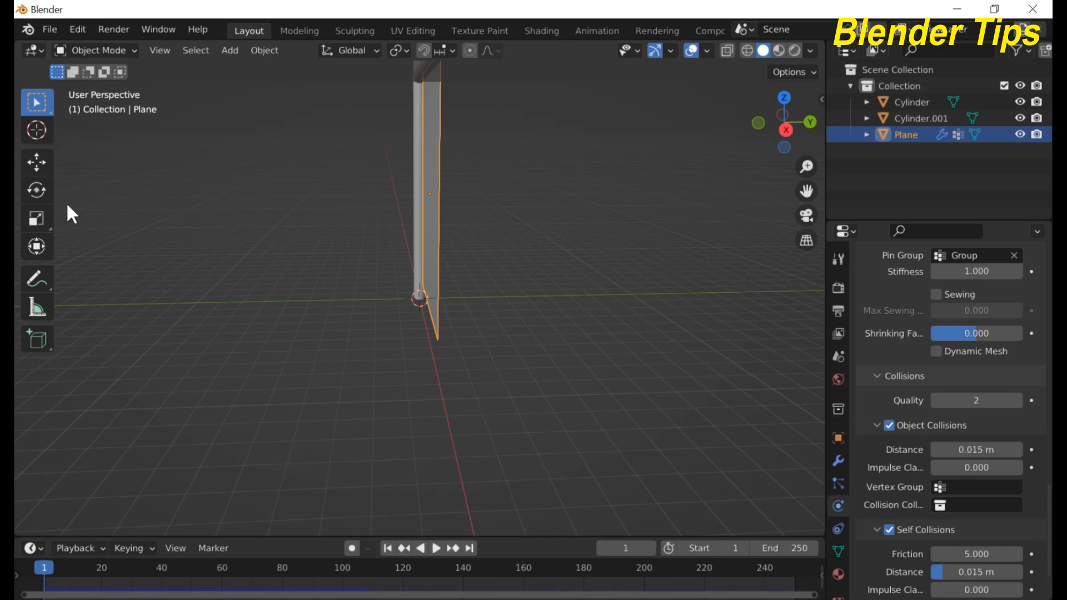
mouse_move(410, 215)
middle_mouse_down()
mouse_move(399, 247)
mouse_move(333, 243)
mouse_move(395, 251)
mouse_move(395, 231)
middle_mouse_up()
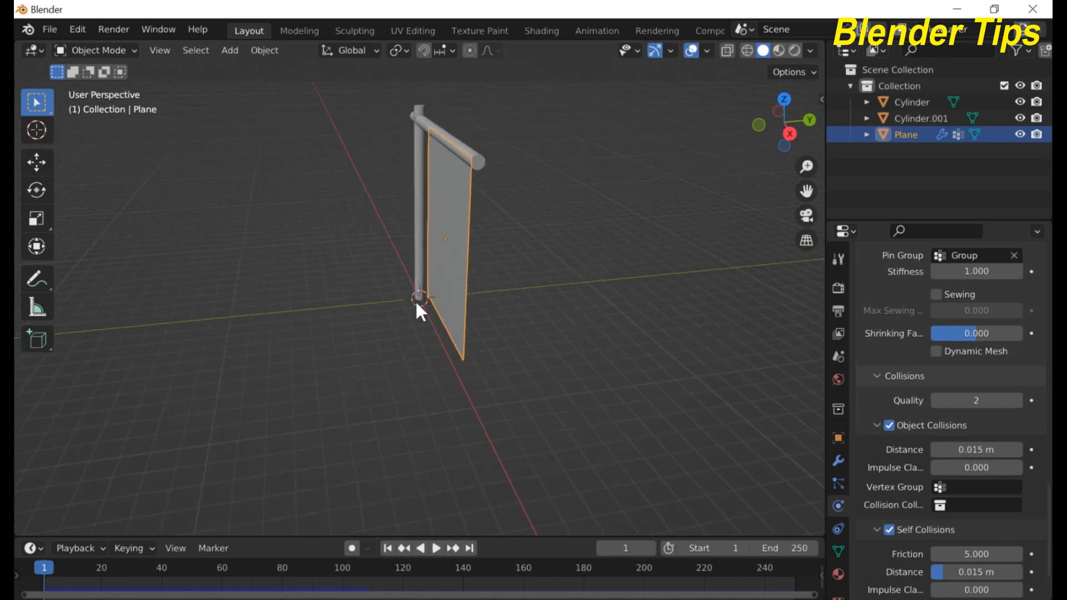
key("shift+a")
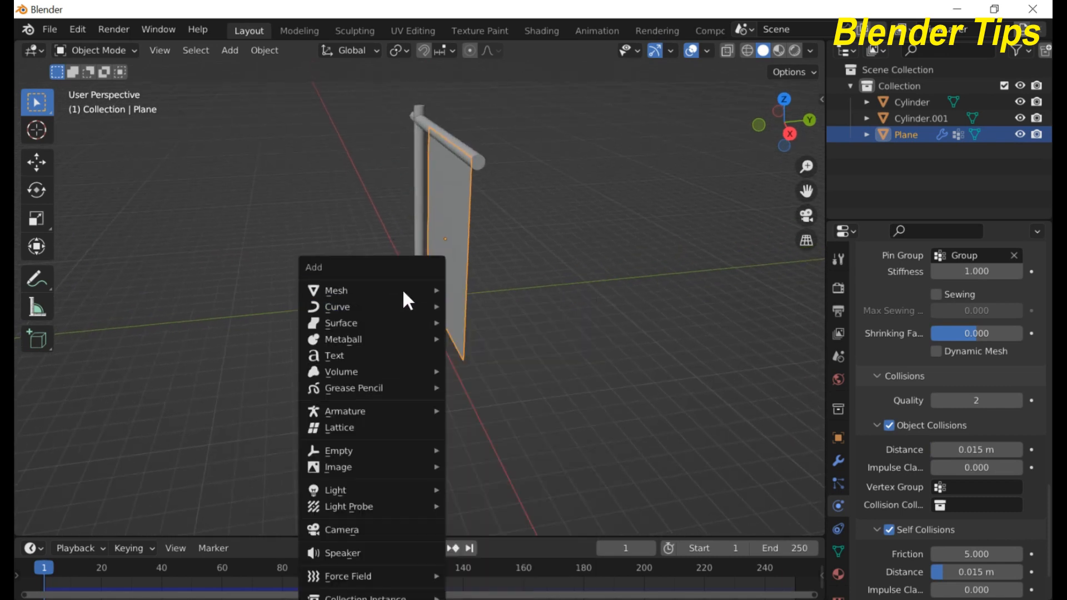
mouse_move(397, 575)
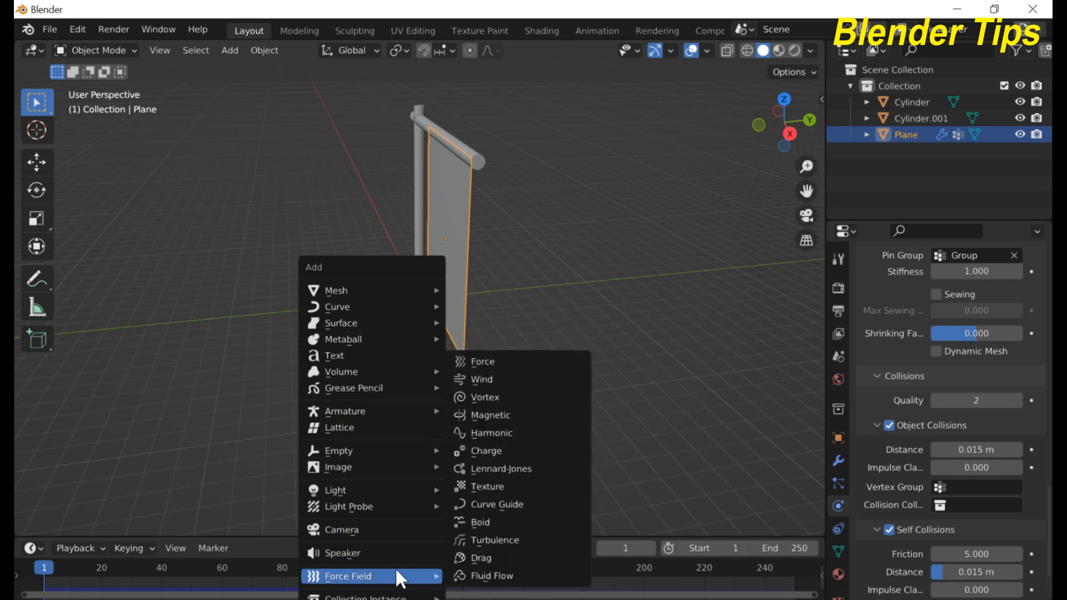
left_click(486, 381)
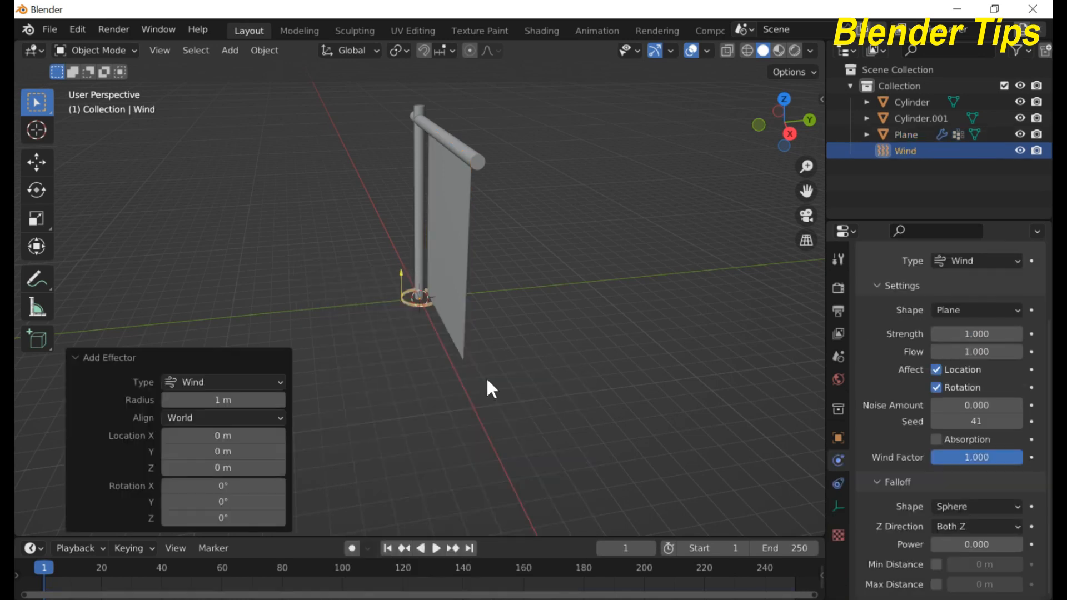
Move the Wind field about -6.56 m in Y and 5.1 m in Z, and rotate it about 91° to face the flag.
key("KP_3")
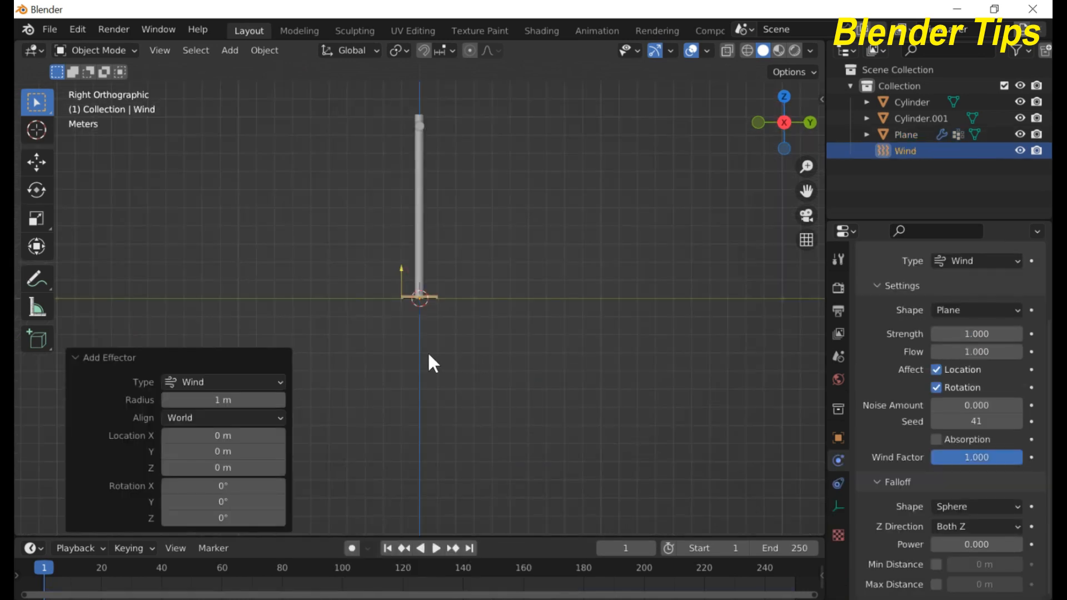
key("g")
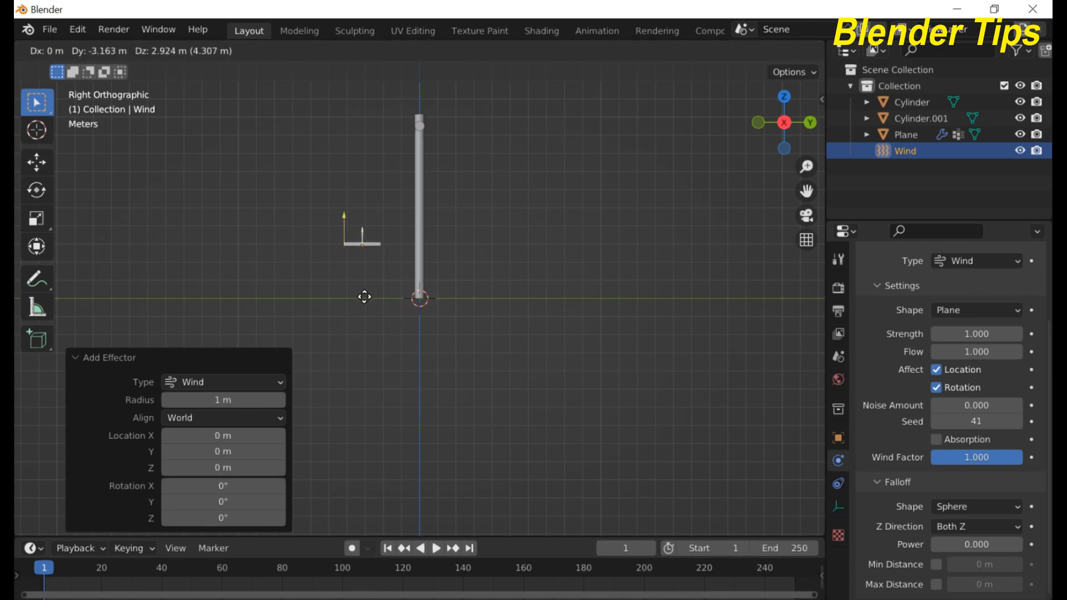
left_click(309, 260)
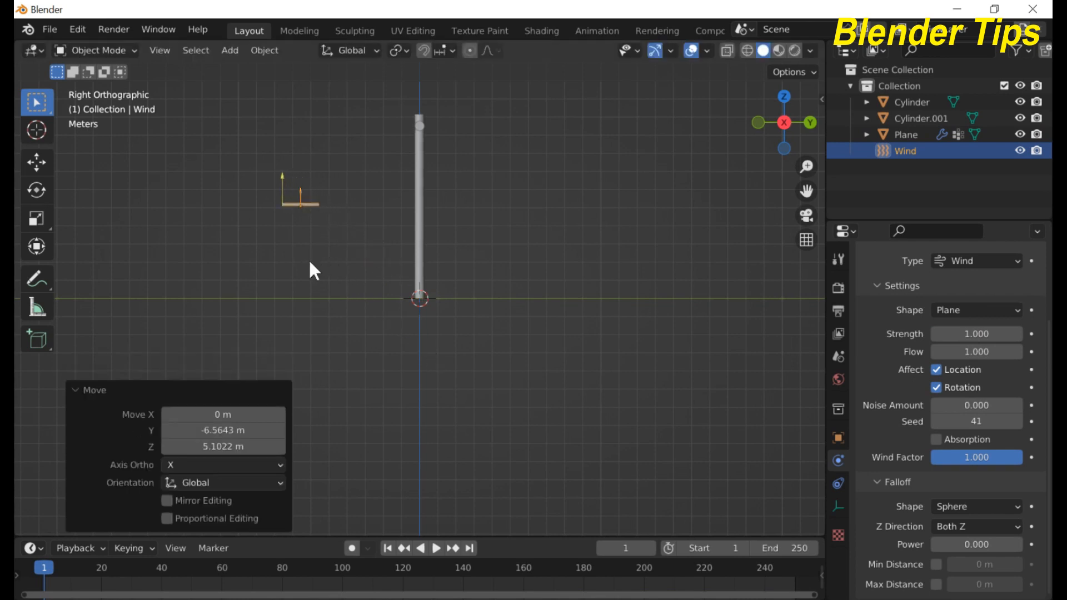
key("r")
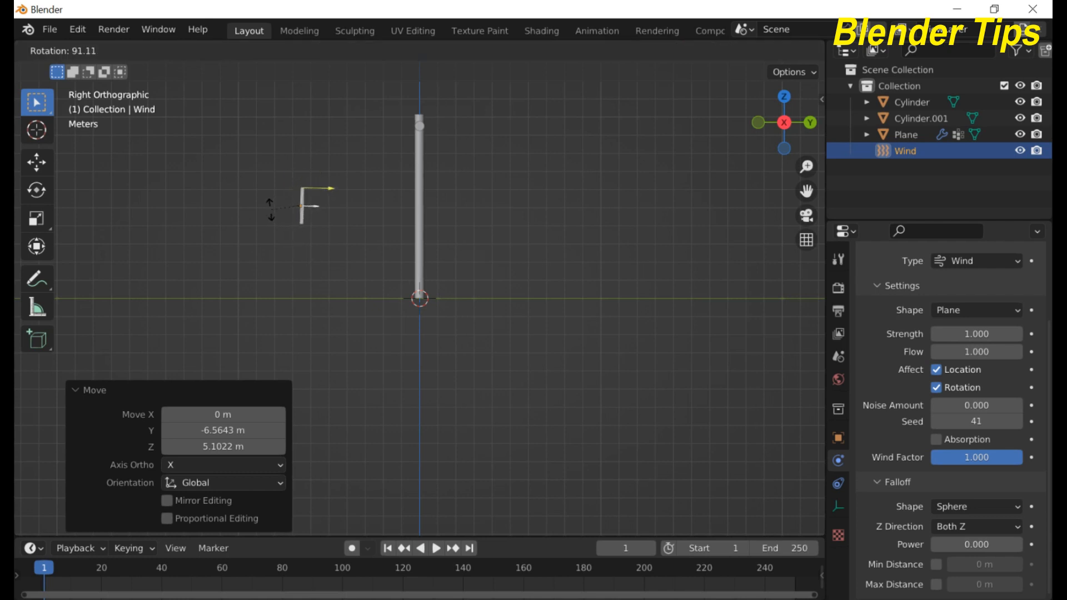
left_click(270, 208)
Move the Wind field about 5.52 m in X and 0.39 m in Z so it lines up with the cloth plane.
key("KP_1")
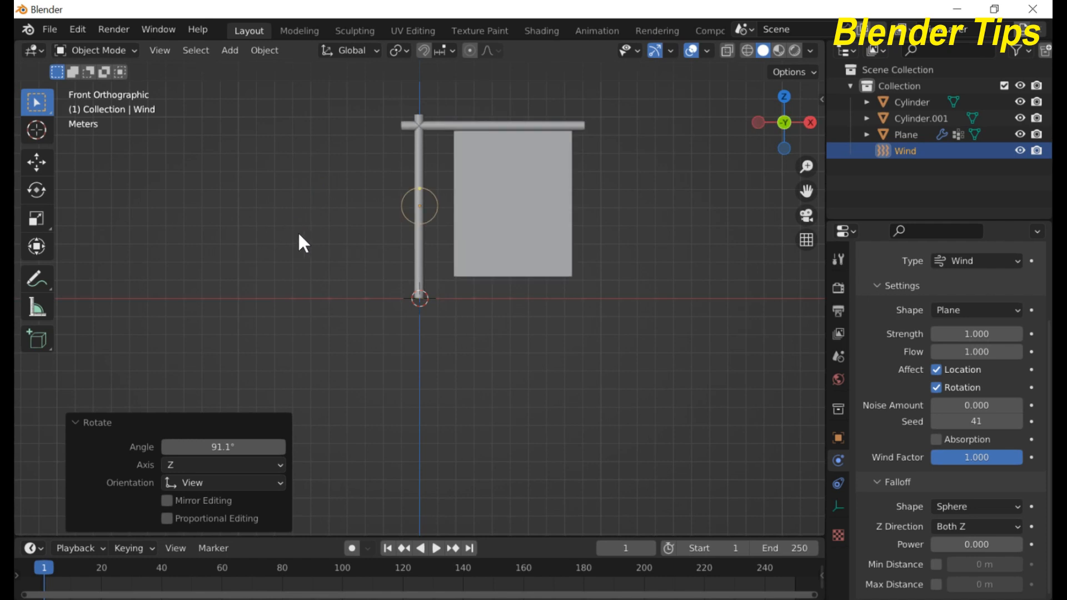
key("g")
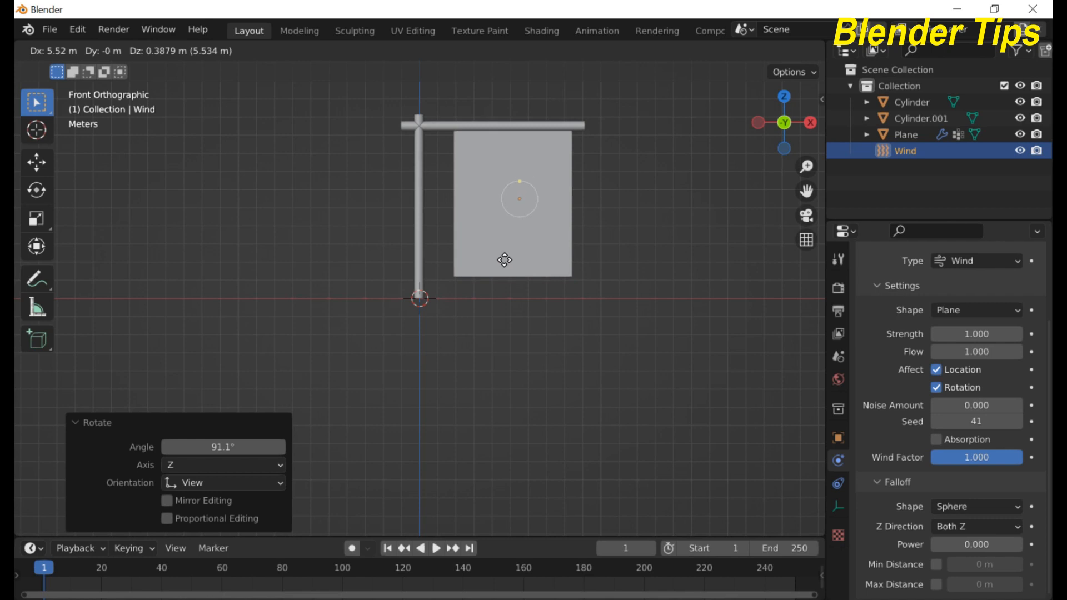
left_click(505, 260)
middle_click_drag(576, 283, 391, 324)
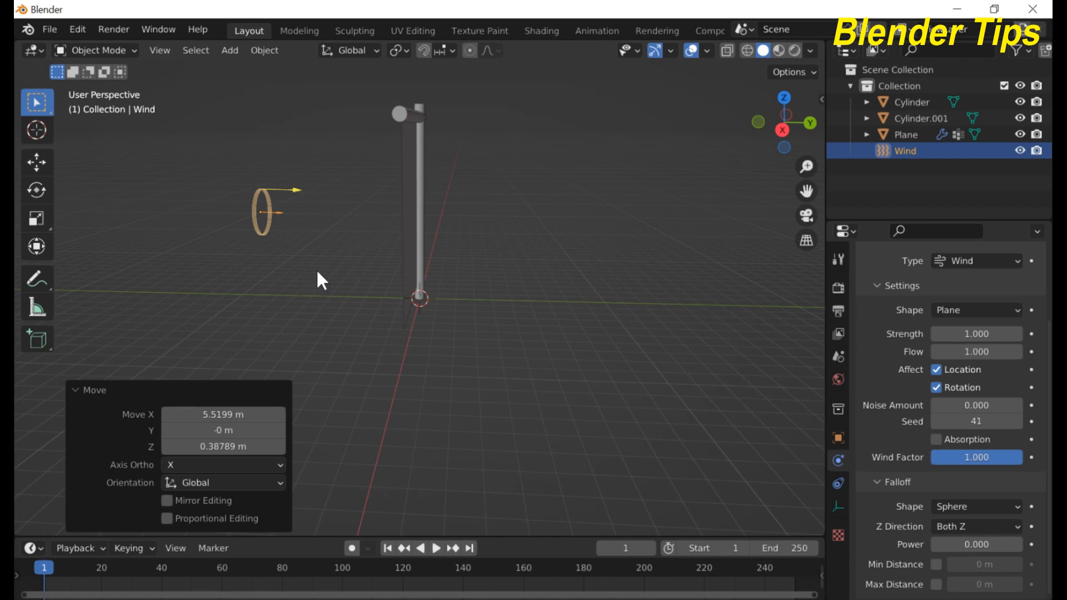
key("KP_3")
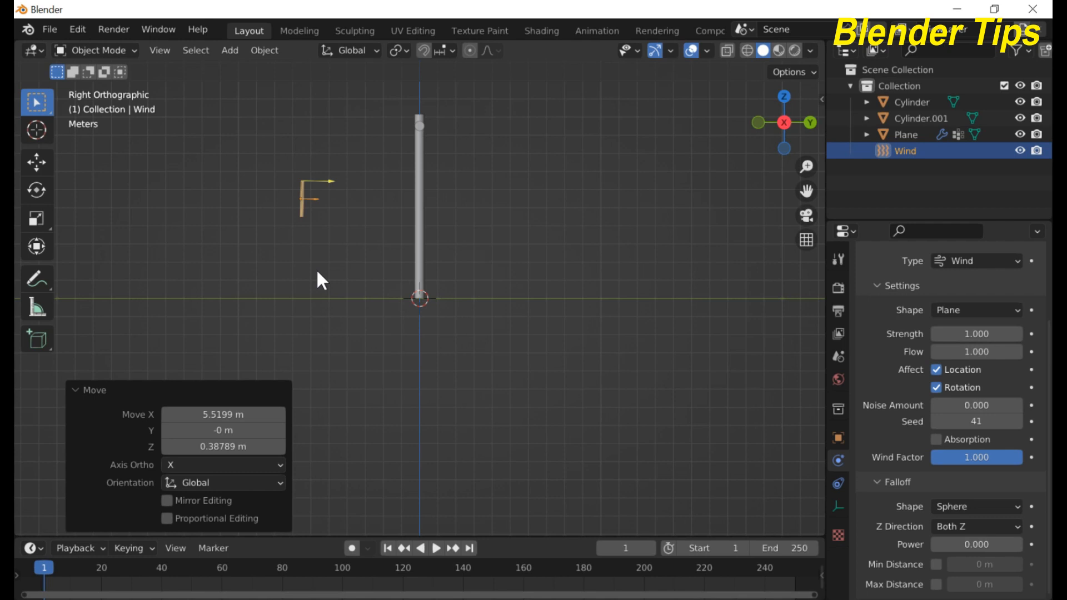
middle_click_drag(317, 272, 369, 318)
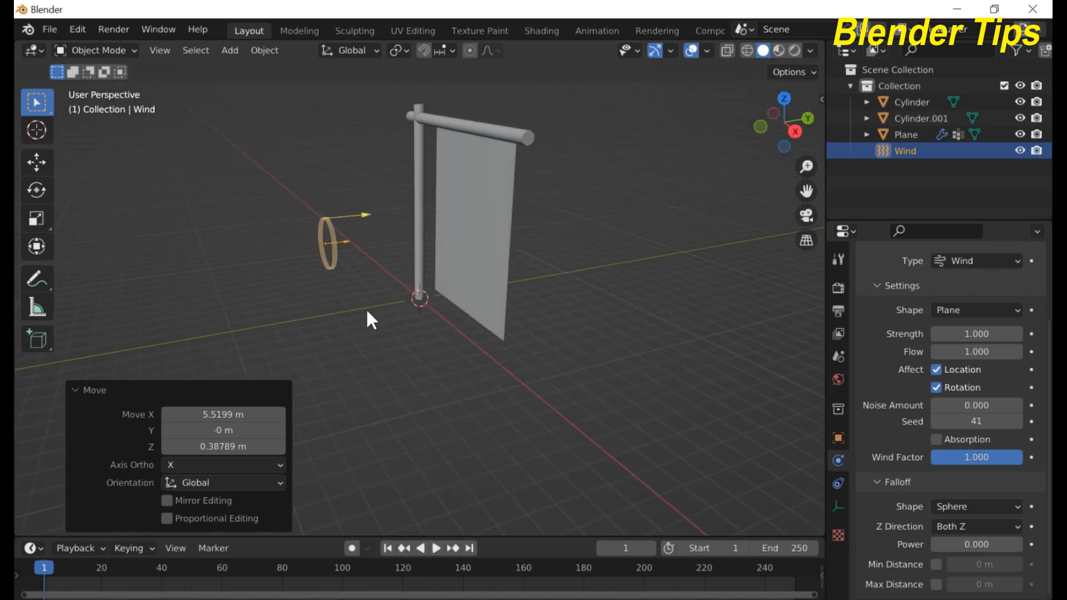
Rotate the Wind field slightly, by about 0.7° around the view axis.
key("r")
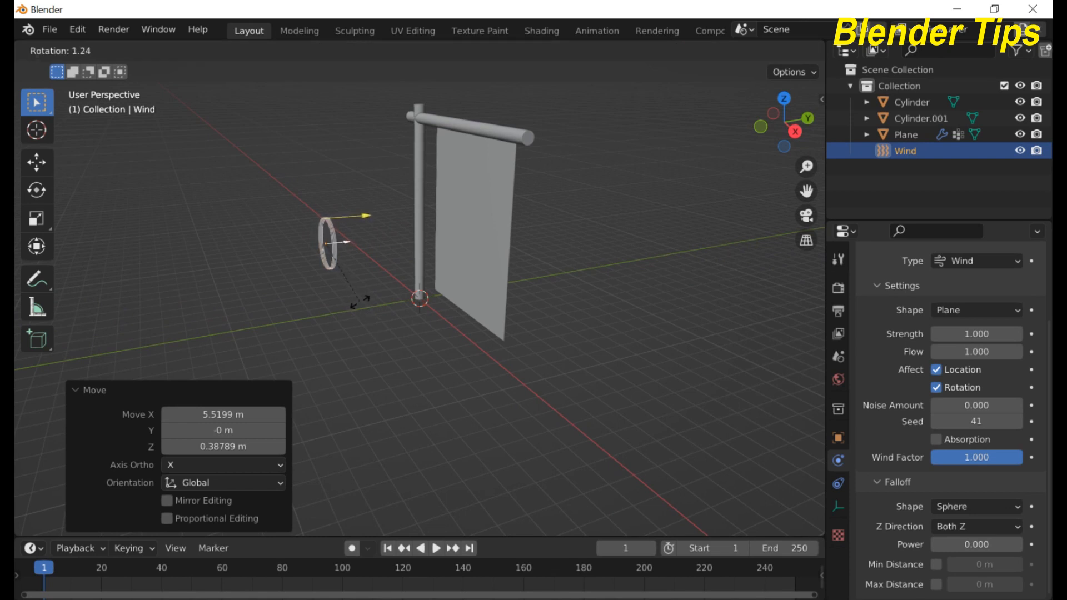
left_click(351, 293)
middle_click_drag(440, 312, 406, 305)
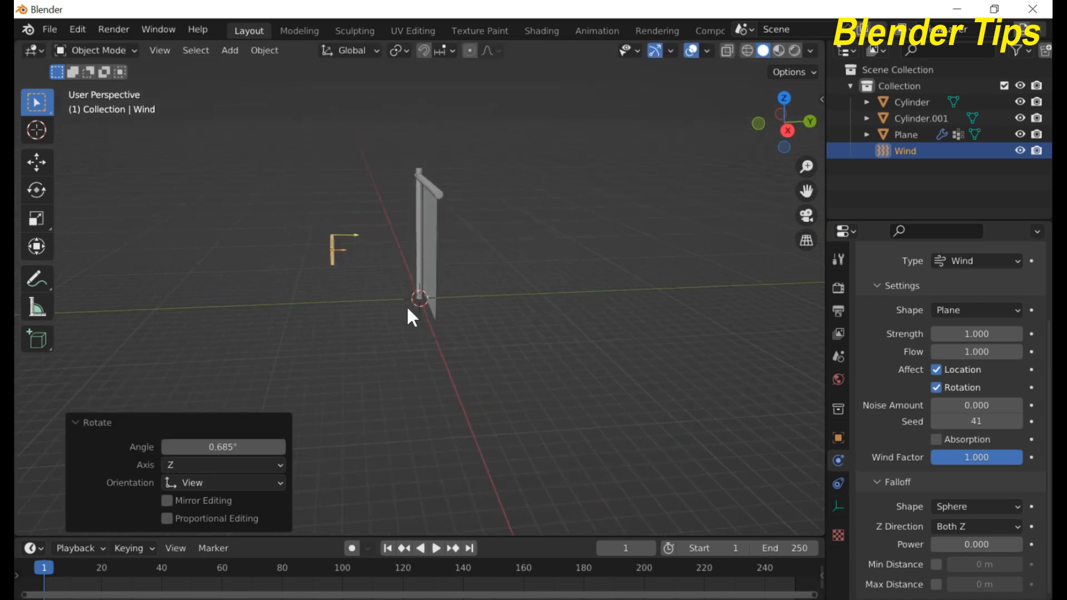
Set the Wind force field's Strength to 500.
scroll(415, 308, "up", 3)
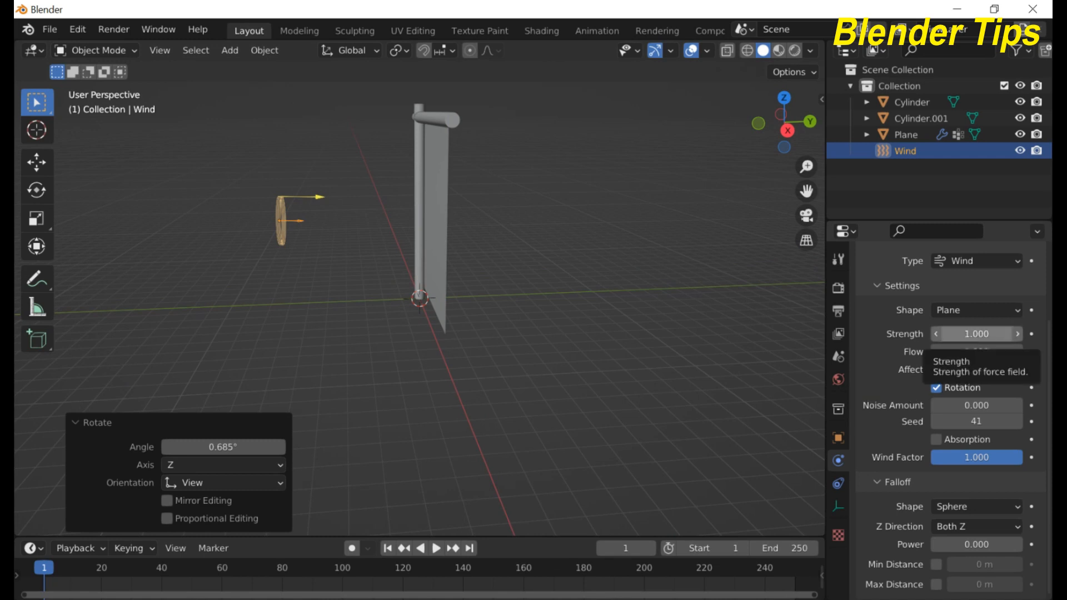
left_click(973, 334)
type("50")
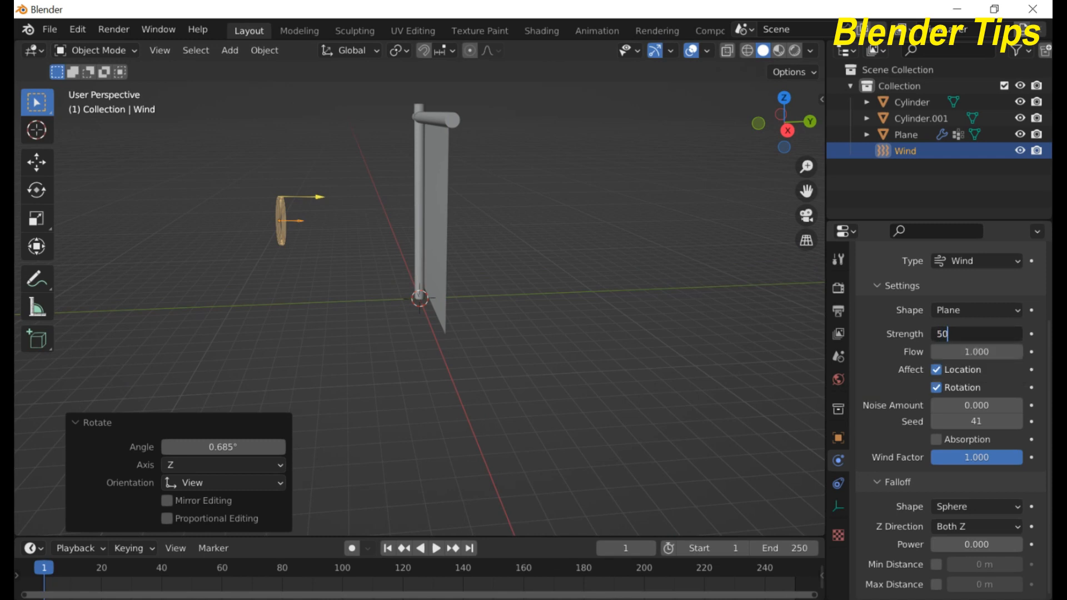
type("0")
key("Return")
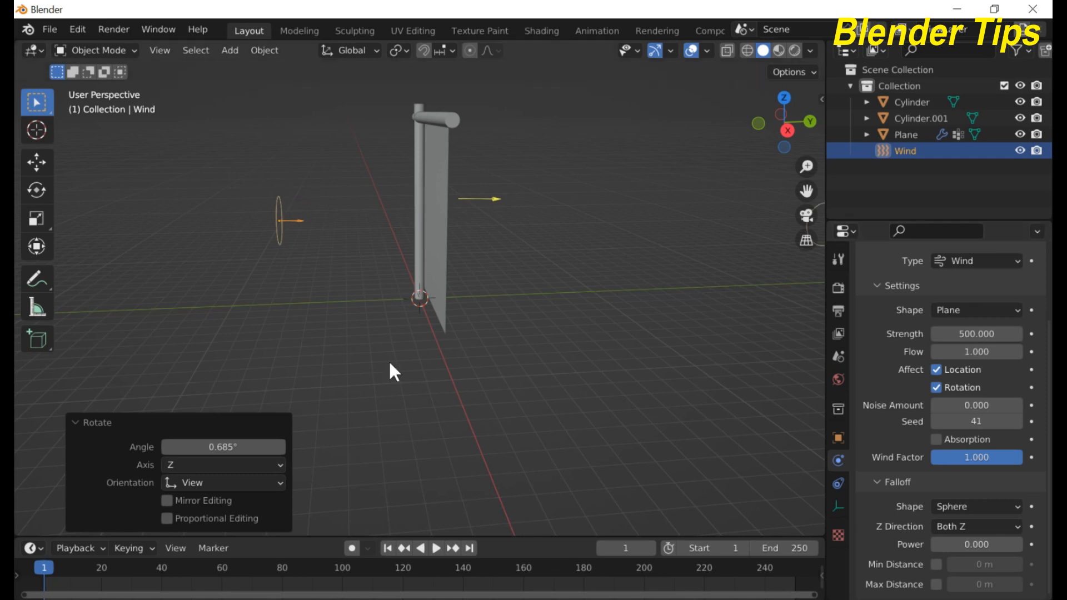
Enlarge the timeline, then play the cloth simulation under the wind and rewind to frame 1.
scroll(391, 358, "down", 2)
middle_click_drag(392, 359, 396, 337)
scroll(390, 345, "down", 1)
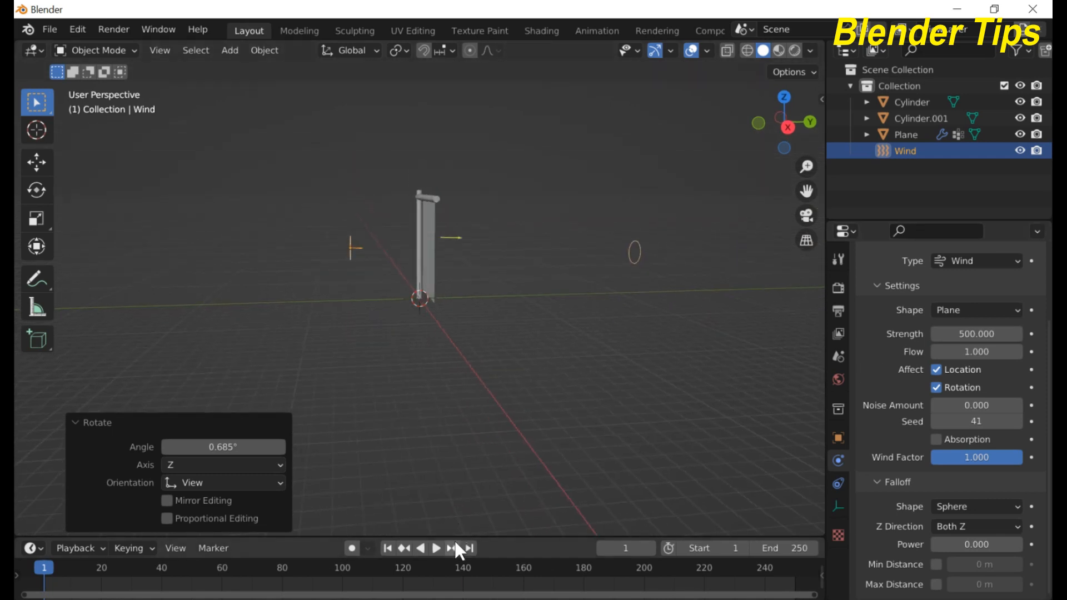
left_click_drag(456, 535, 451, 496)
middle_click_drag(460, 343, 494, 349)
key("space")
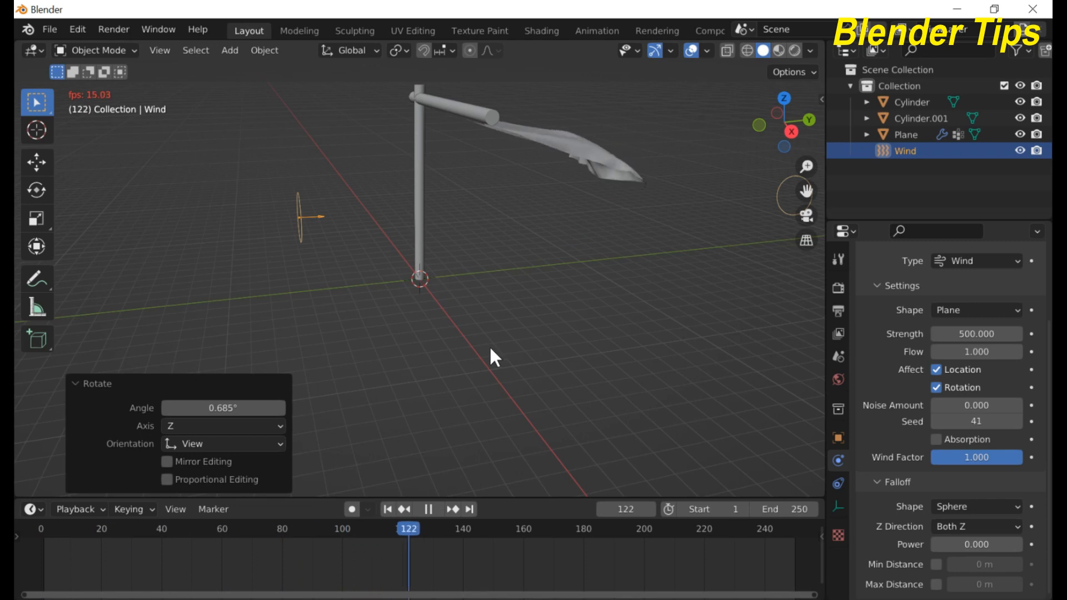
key("space")
left_click(388, 509)
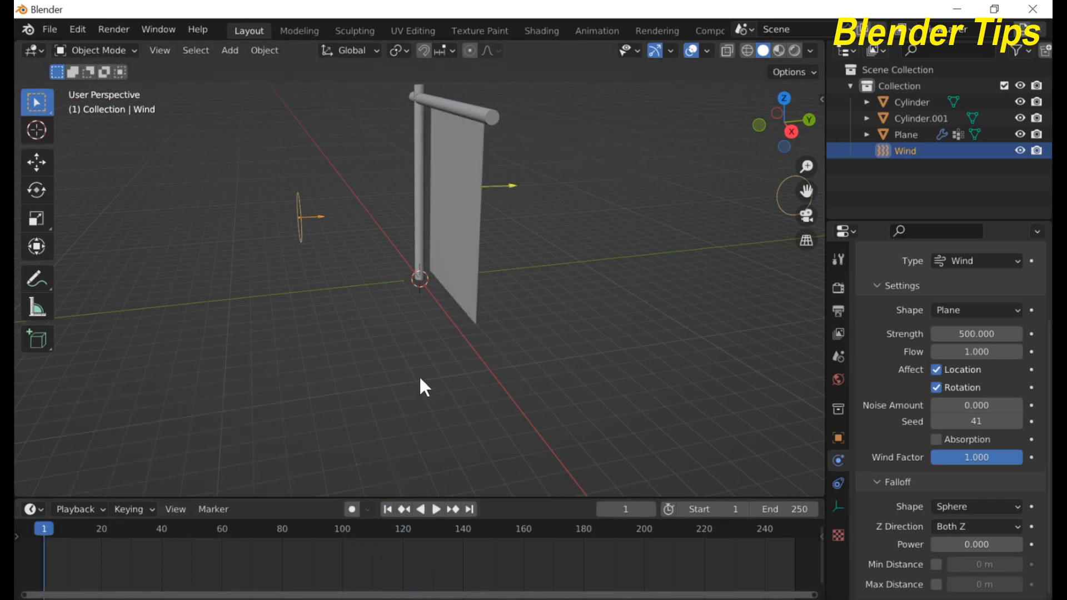
Frame the flag from the front and switch the viewport to Material Preview shading.
scroll(419, 377, "down", 1)
middle_click_drag(419, 376, 496, 364)
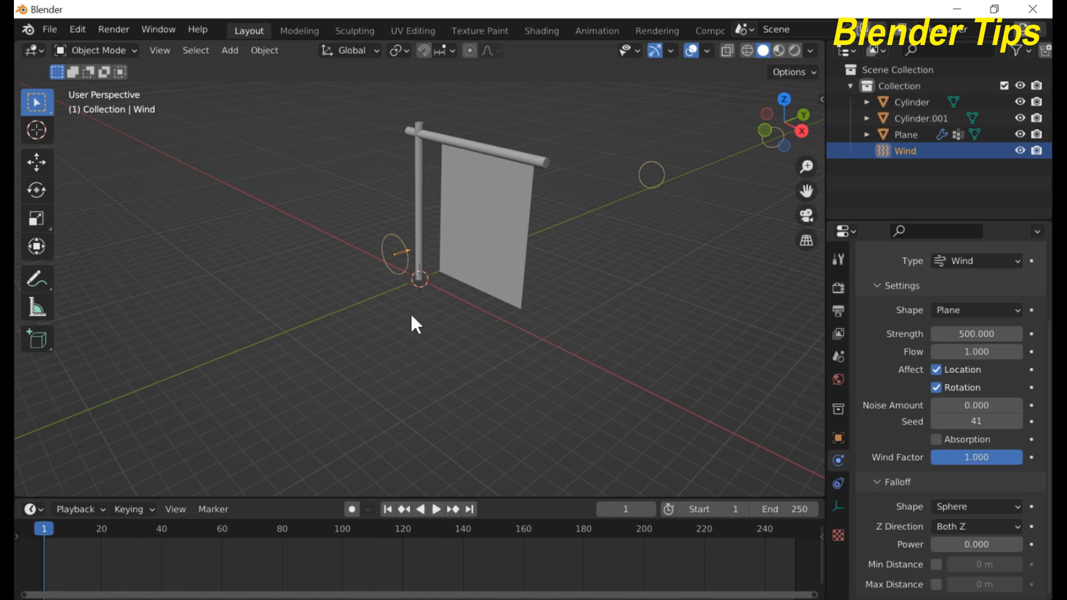
middle_click_drag(425, 422, 453, 382)
scroll(475, 338, "up", 3)
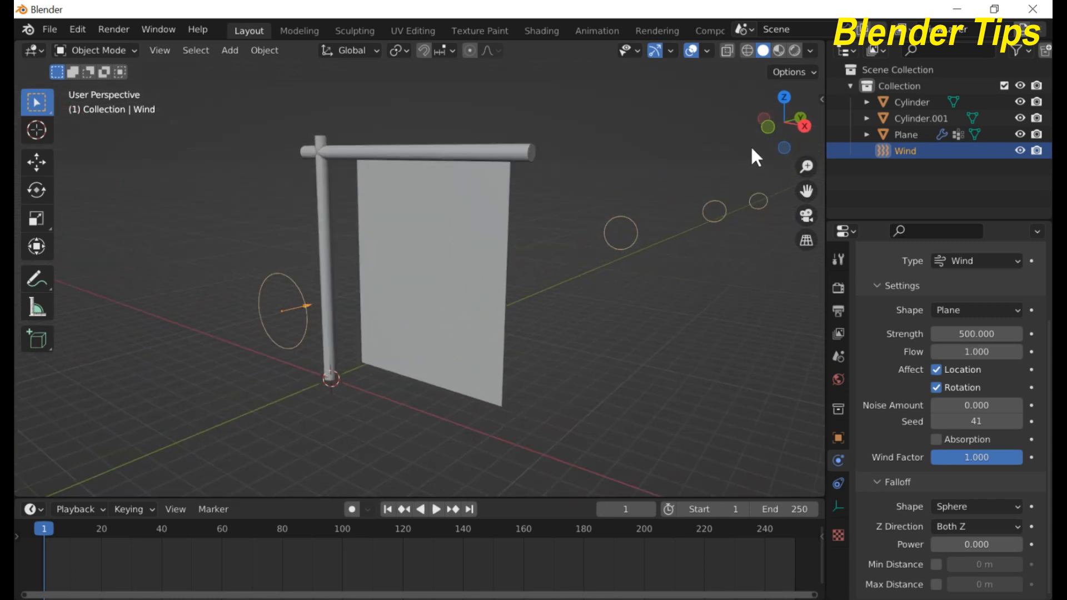
left_click(778, 51)
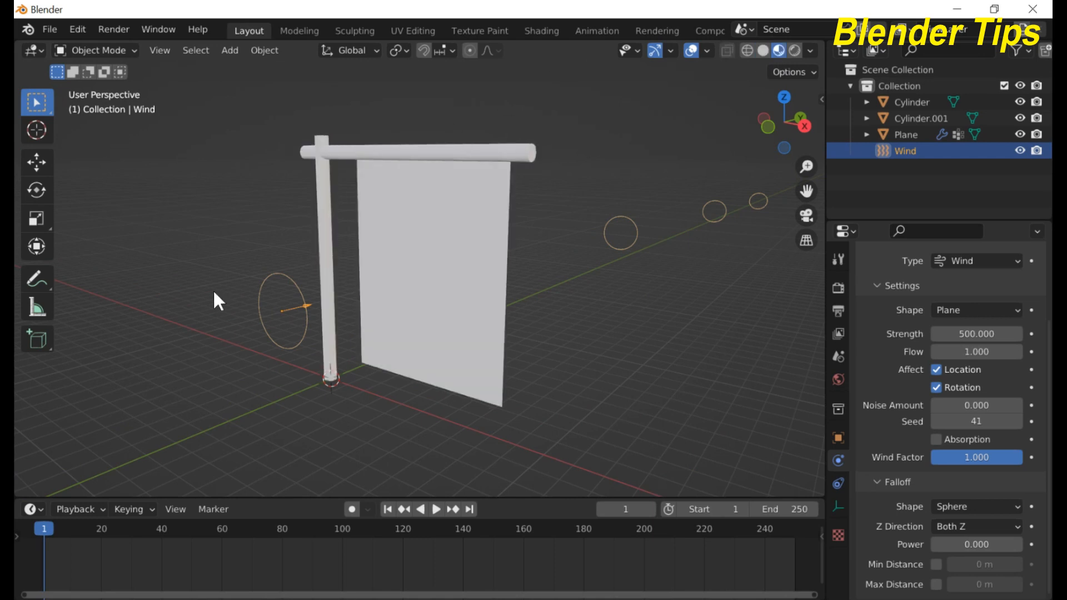
Change the timeline area to the Asset Browser and load the Materials library.
left_click(35, 506)
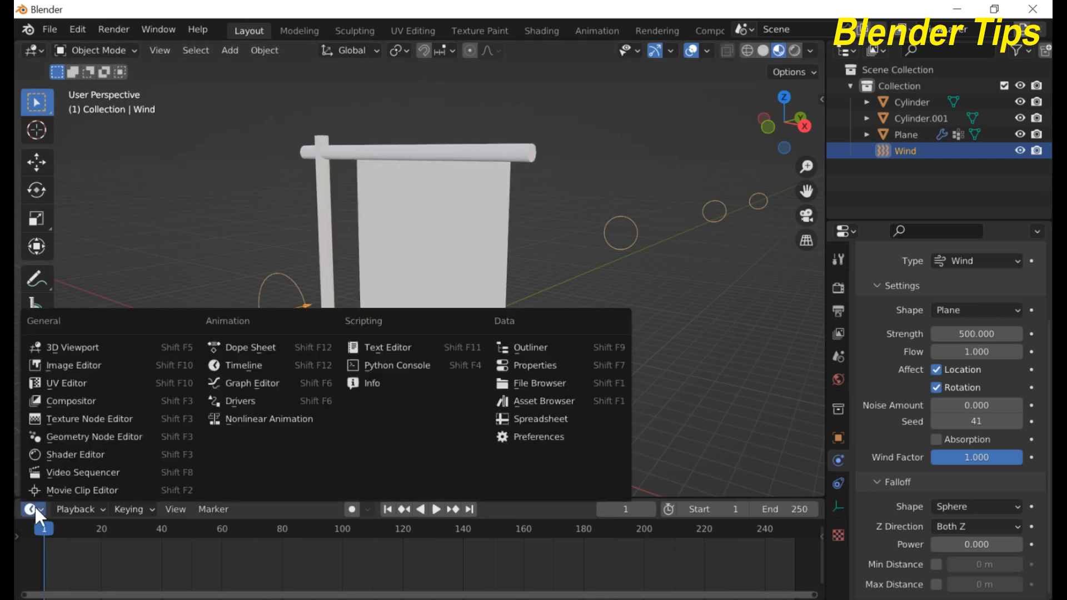
left_click(536, 399)
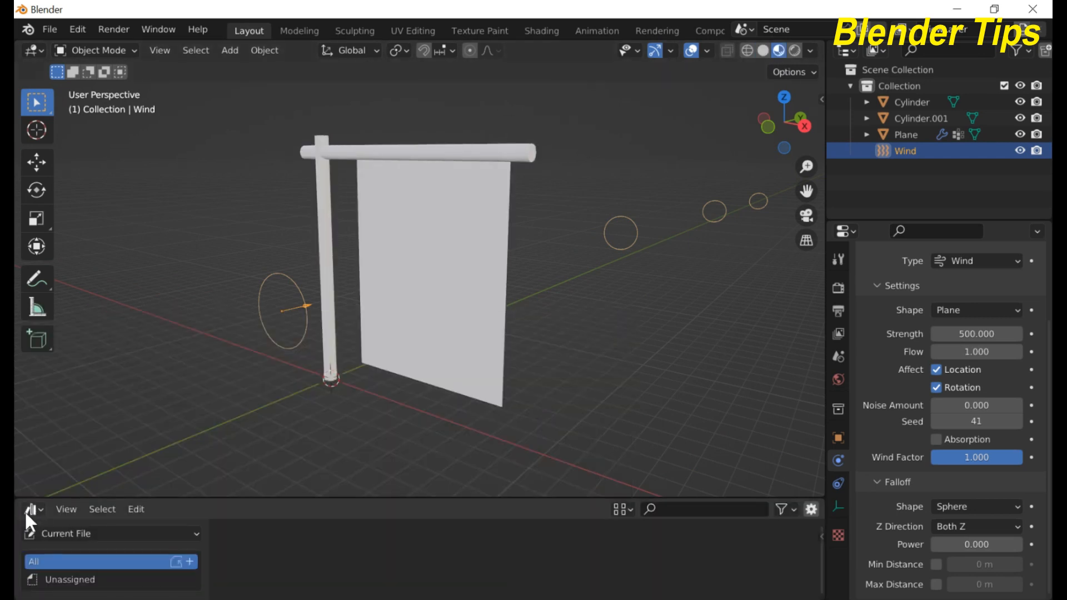
left_click(46, 532)
left_click(44, 417)
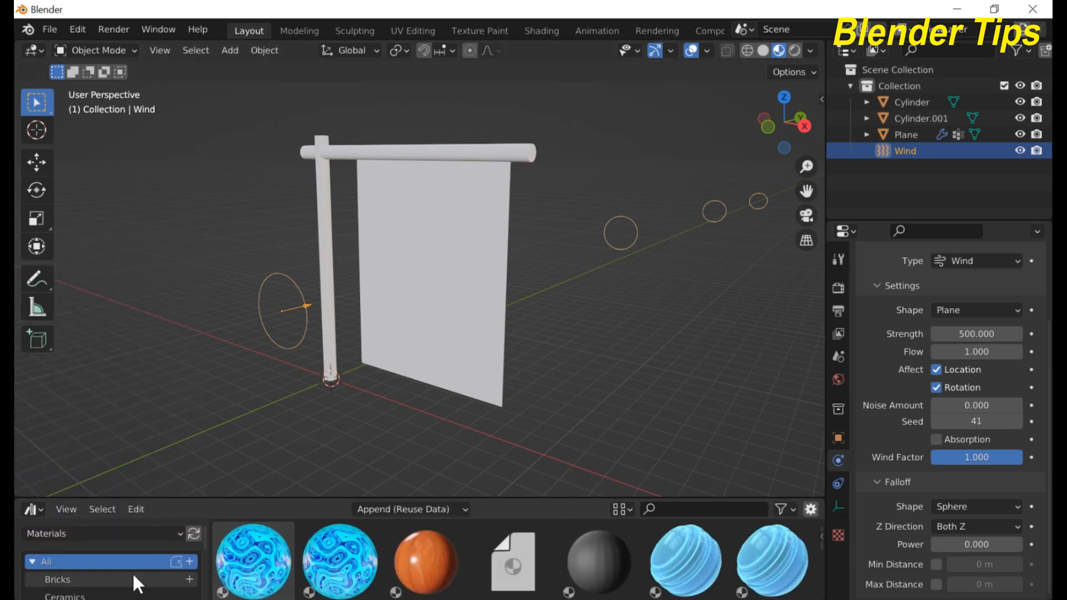
Apply the Ceramic-44 material from the Ceramics catalog to the flag plane.
left_click(120, 594)
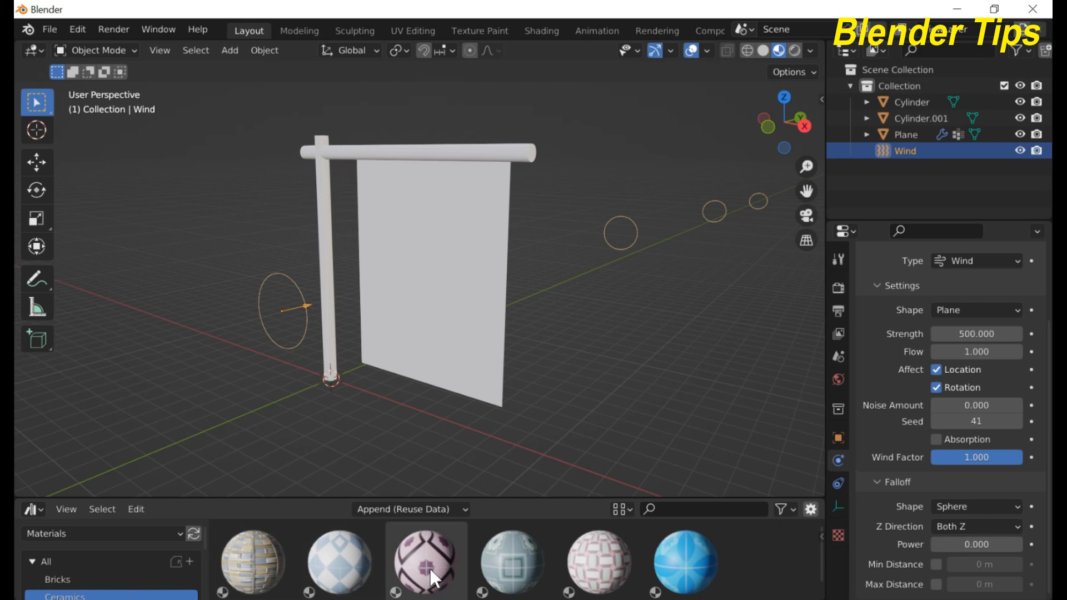
left_click_drag(429, 568, 507, 265)
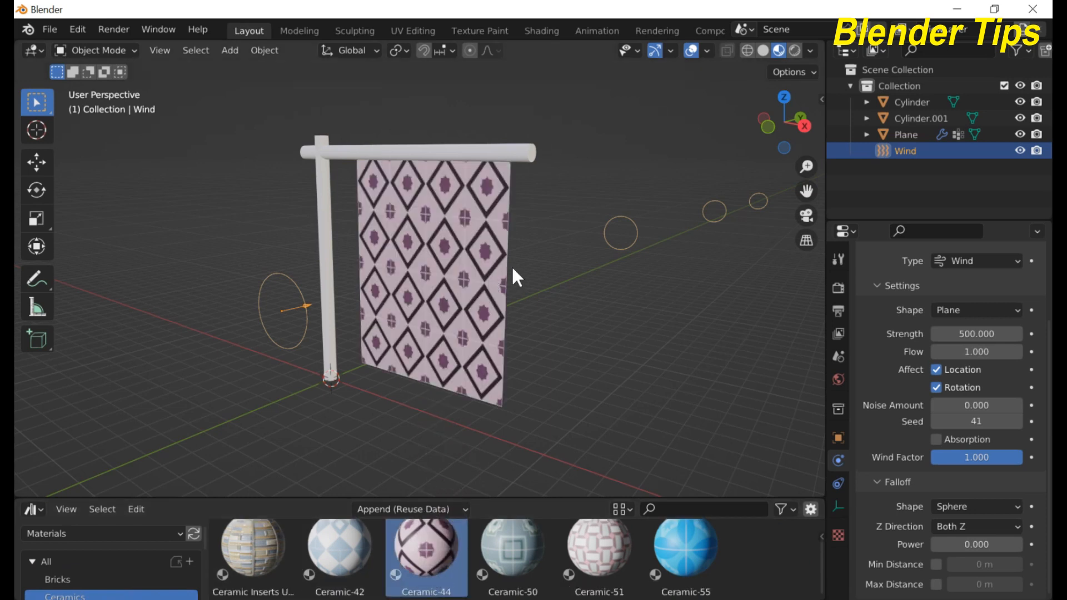
scroll(408, 272, "up", 1)
middle_click_drag(374, 274, 398, 275)
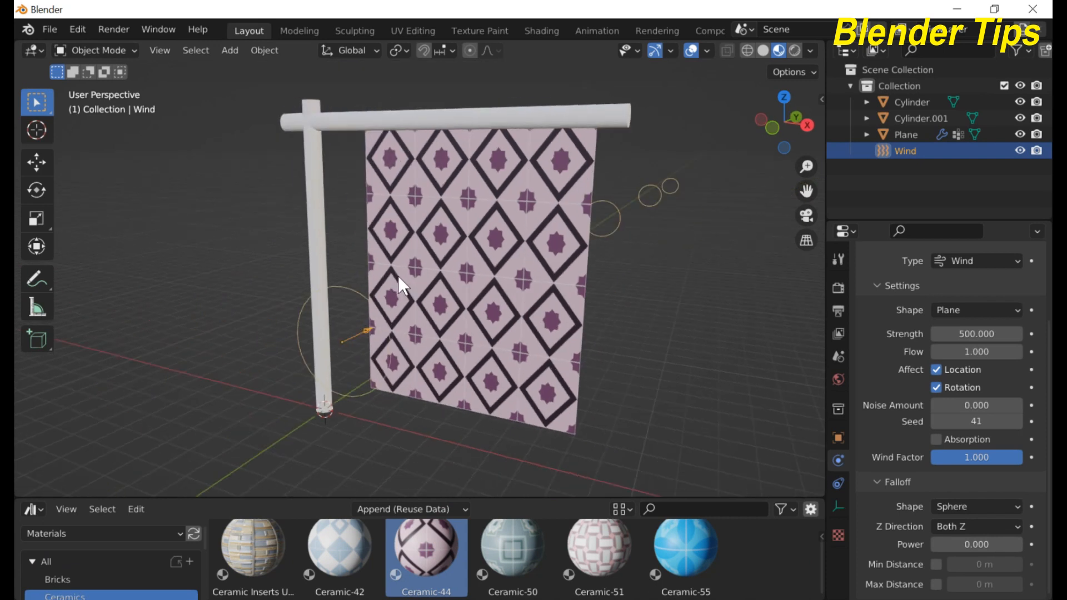
Apply the Metal Bronze Dixo material from the Metals catalog to the vertical pole.
scroll(107, 583, "down", 6)
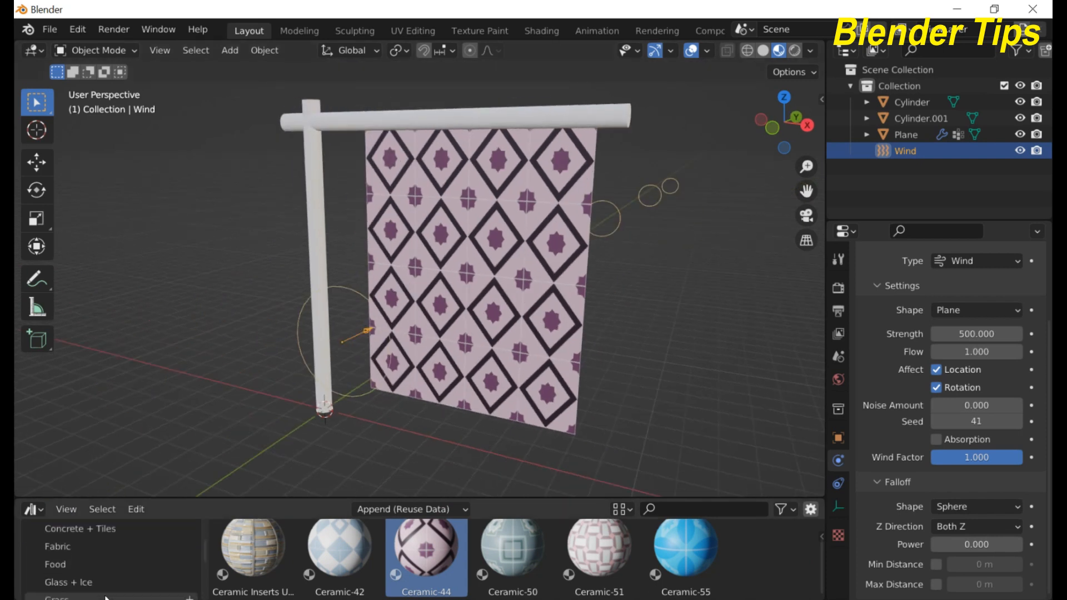
left_click(90, 570)
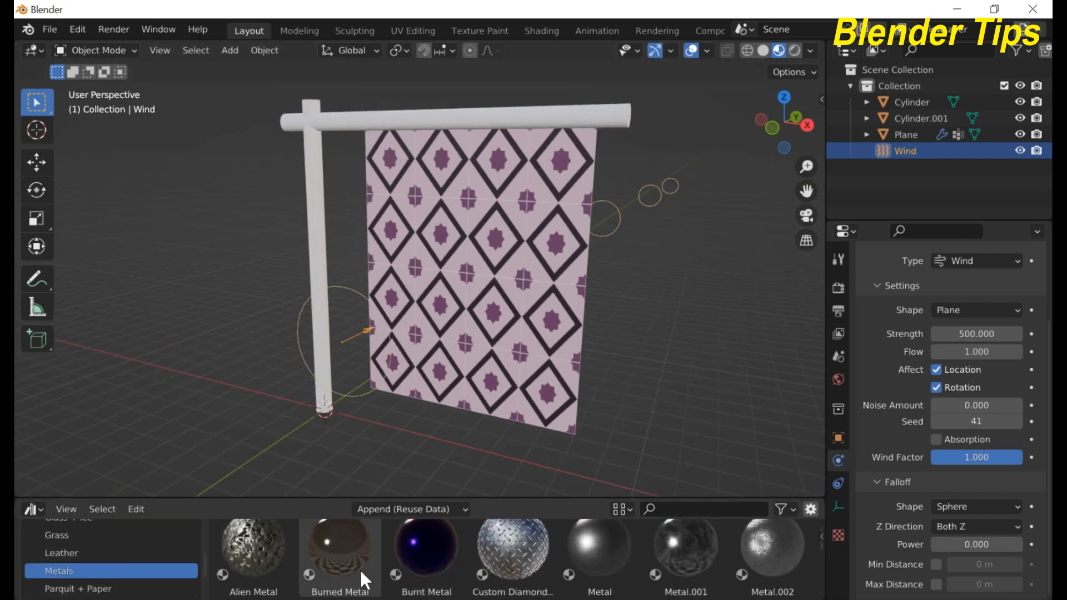
scroll(399, 571, "down", 2)
scroll(399, 571, "down", 1)
left_click_drag(429, 556, 315, 248)
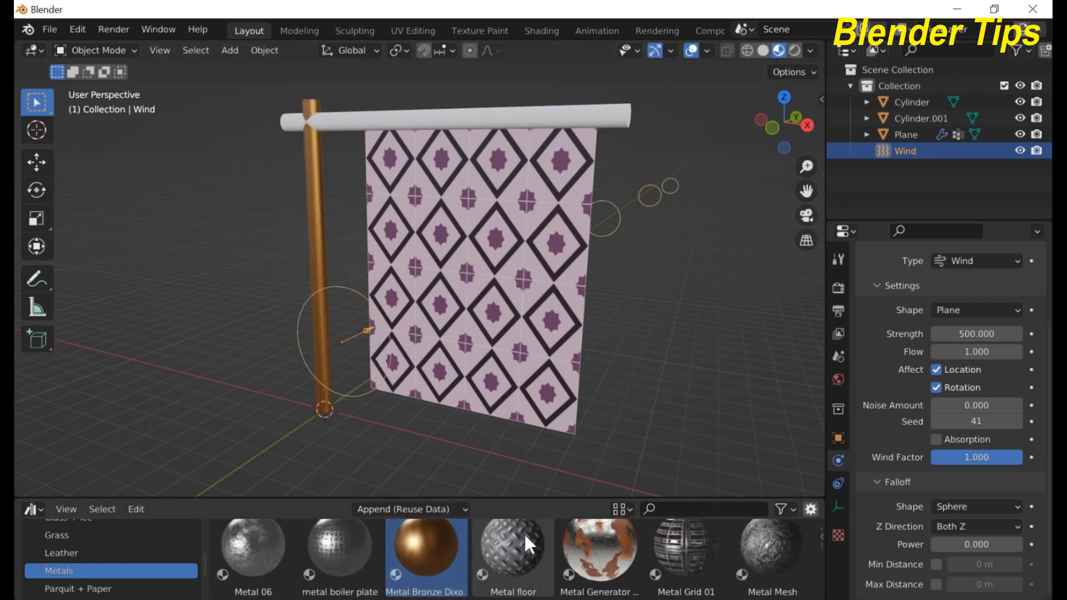
Apply the asset named Metal from the Metals catalog to the horizontal crossbar.
scroll(506, 546, "down", 5)
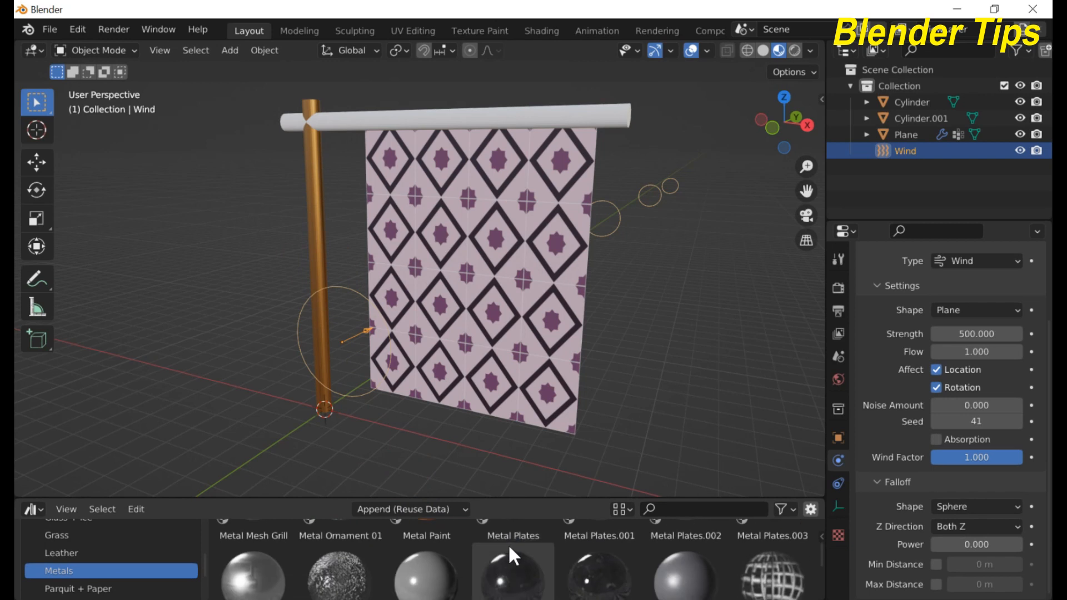
scroll(568, 555, "up", 8)
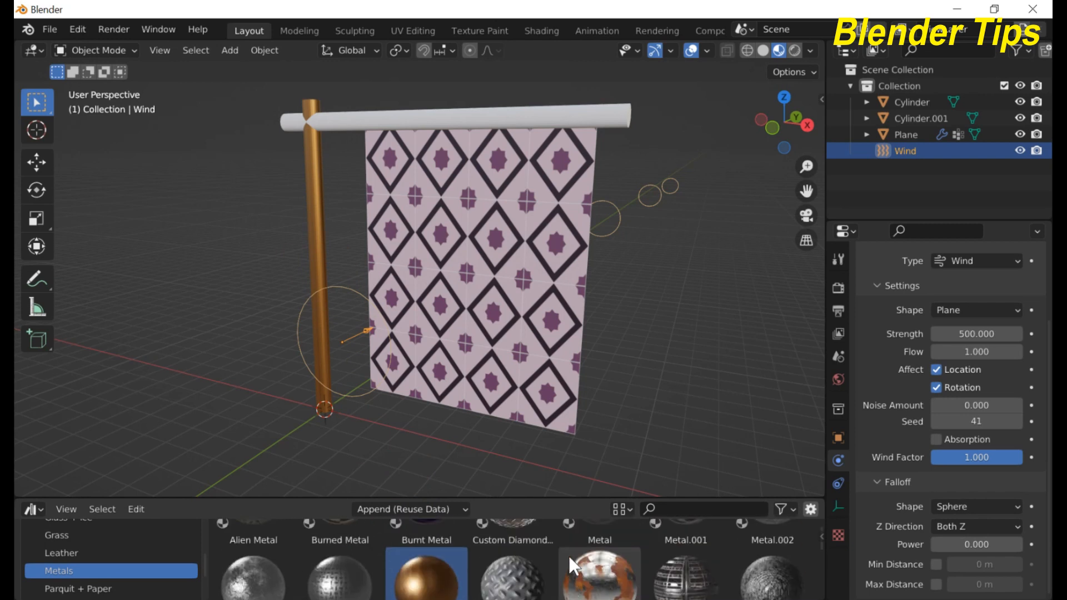
left_click(595, 564)
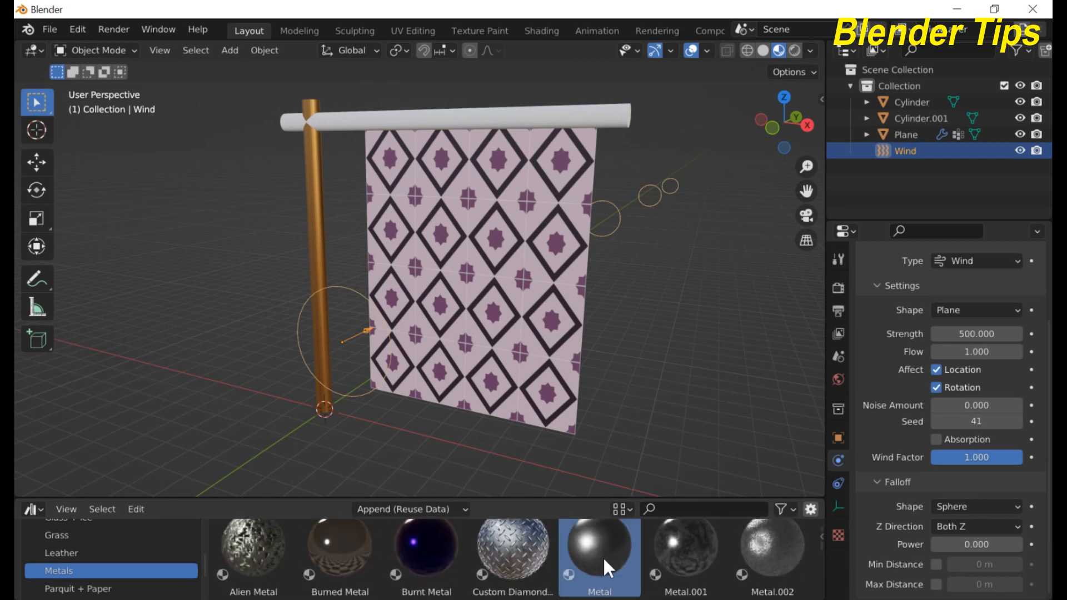
left_click_drag(604, 559, 343, 122)
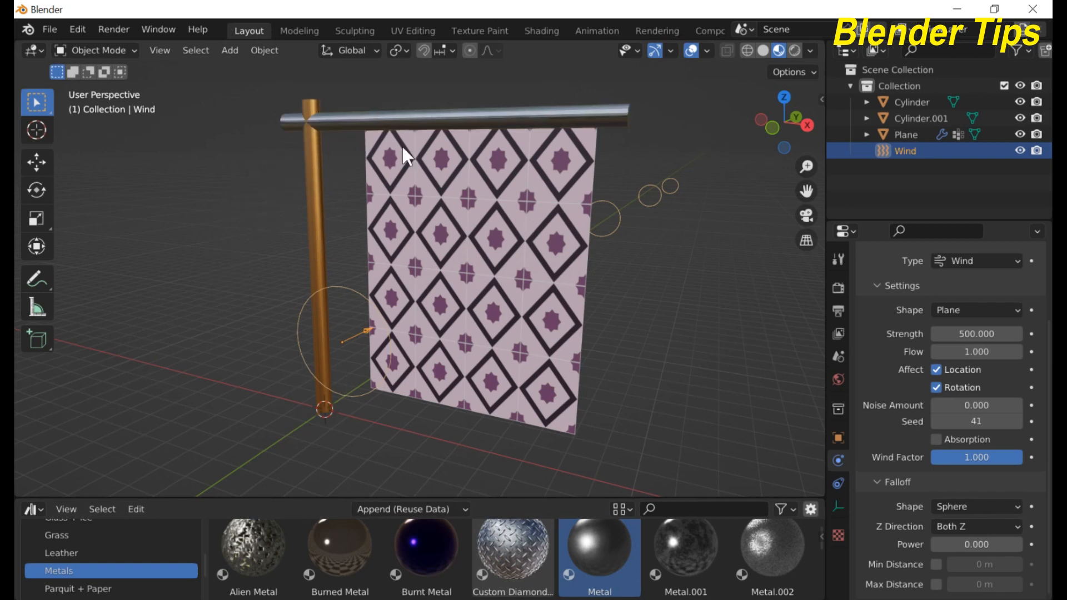
Apply smooth shading to the vertical pole.
right_click(341, 115)
left_click(312, 224)
right_click(312, 223)
left_click(313, 223)
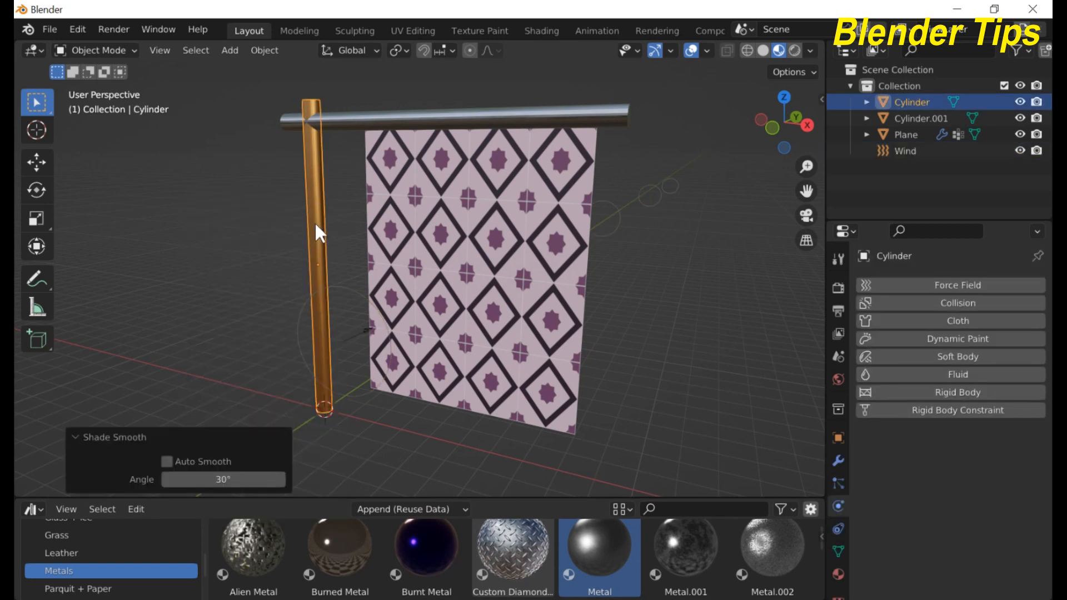
Apply smooth shading to the horizontal crossbar.
left_click(378, 116)
right_click(378, 116)
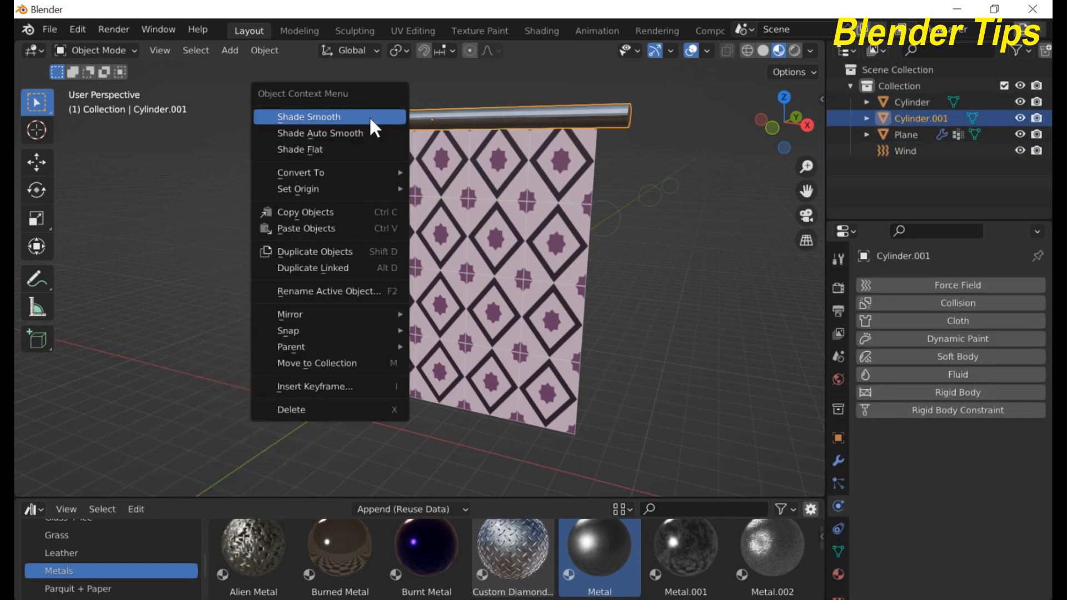
left_click(369, 117)
middle_click_drag(369, 118, 483, 255)
scroll(482, 250, "down", 4)
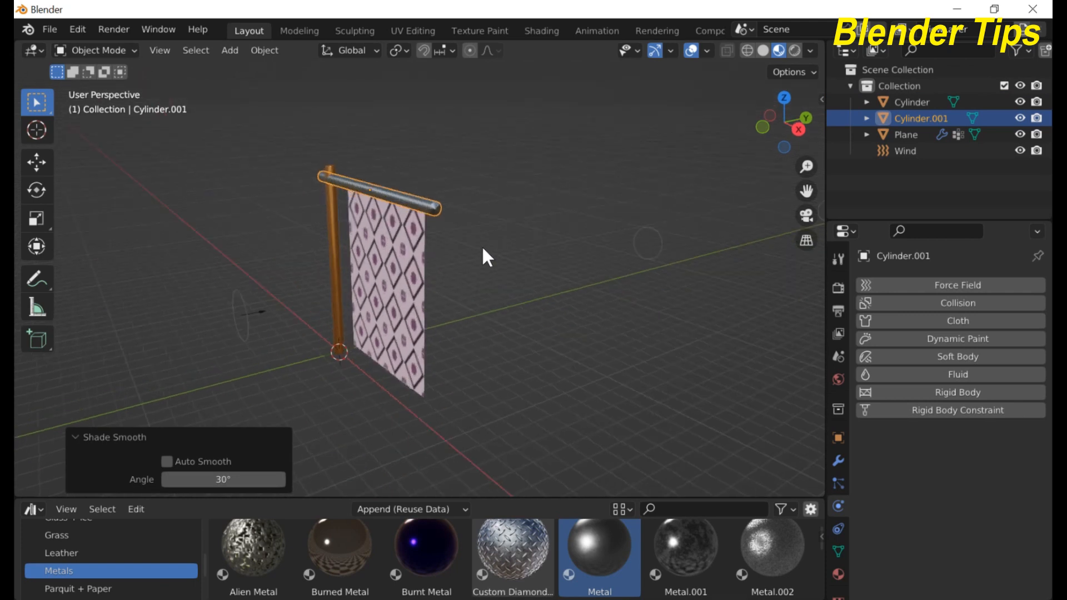
scroll(477, 245, "up", 5)
scroll(468, 243, "down", 5)
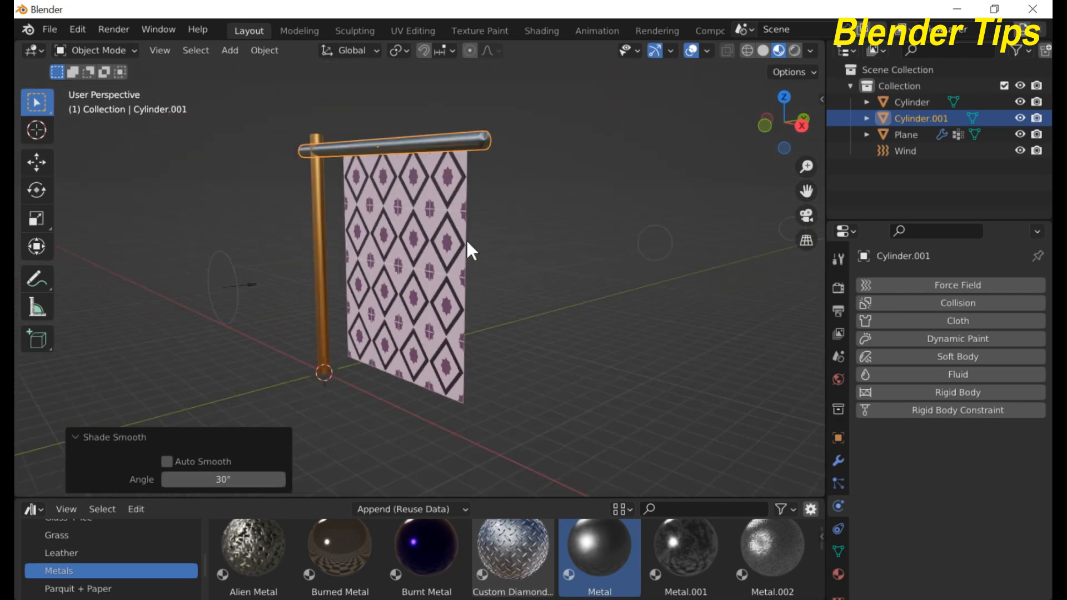
scroll(469, 240, "up", 1)
middle_click_drag(474, 239, 474, 240)
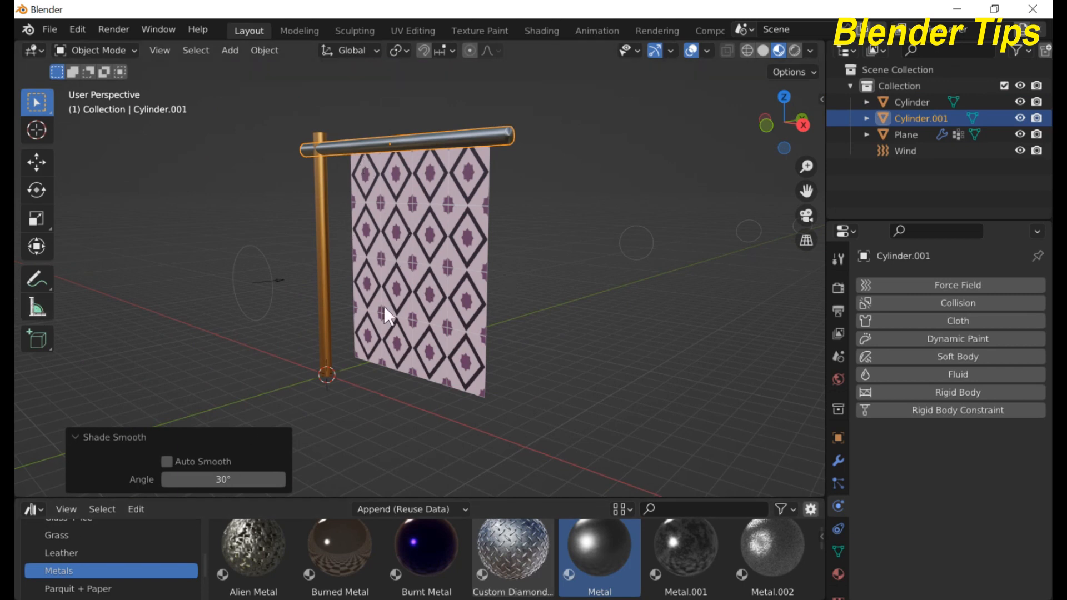
Select the flag plane and change the Asset Browser area to the Shader Editor.
left_click(402, 299)
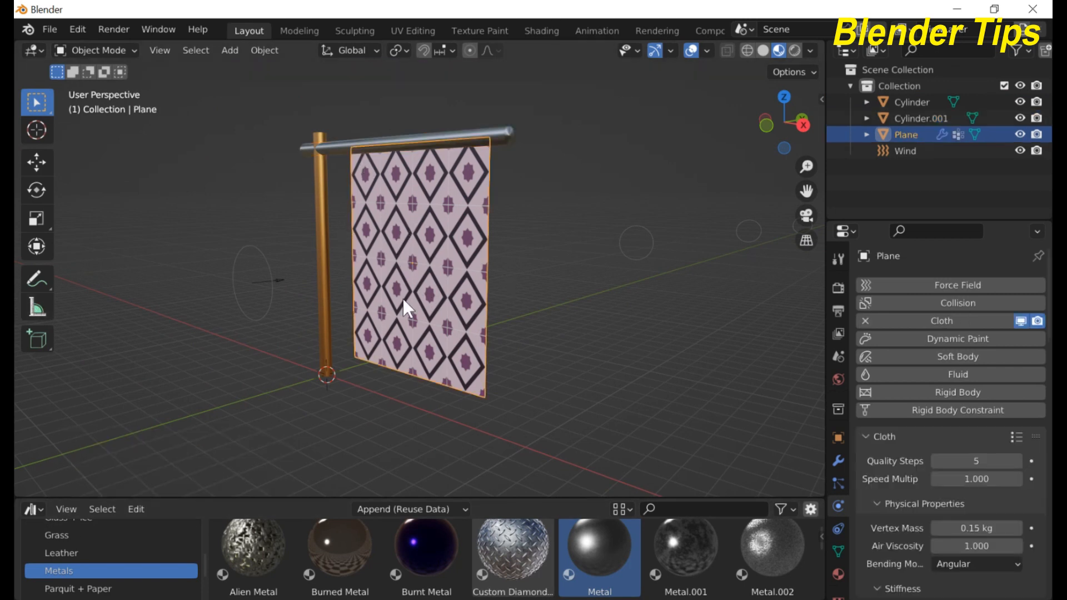
left_click(34, 509)
left_click(75, 454)
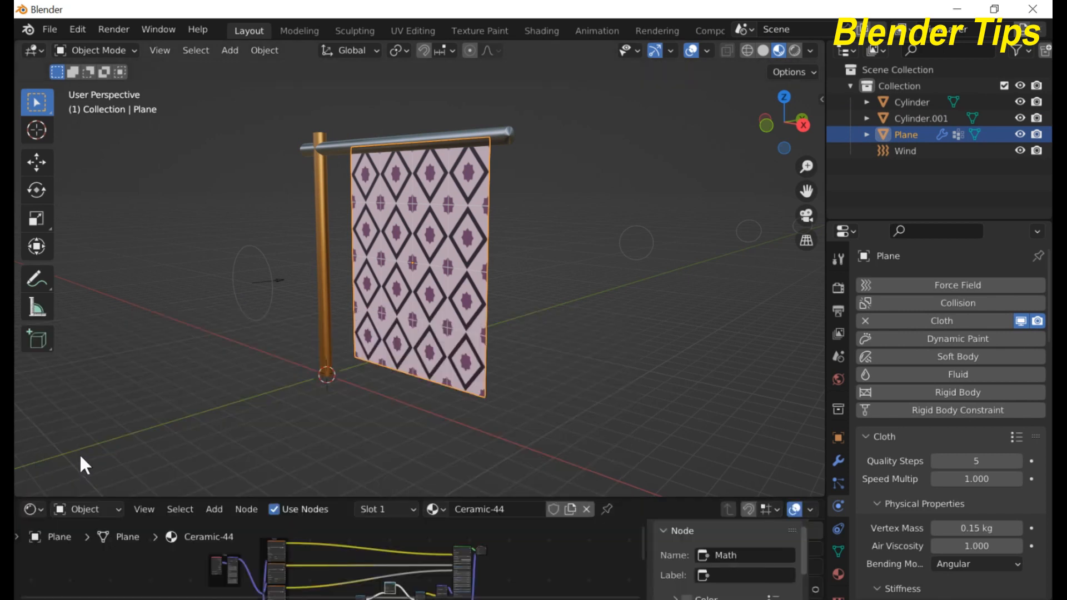
Set the texture mapping scale of the flag's Ceramic-44 material to 2.8 in X and 2.4 in Y.
scroll(306, 577, "down", 3)
scroll(309, 577, "up", 5)
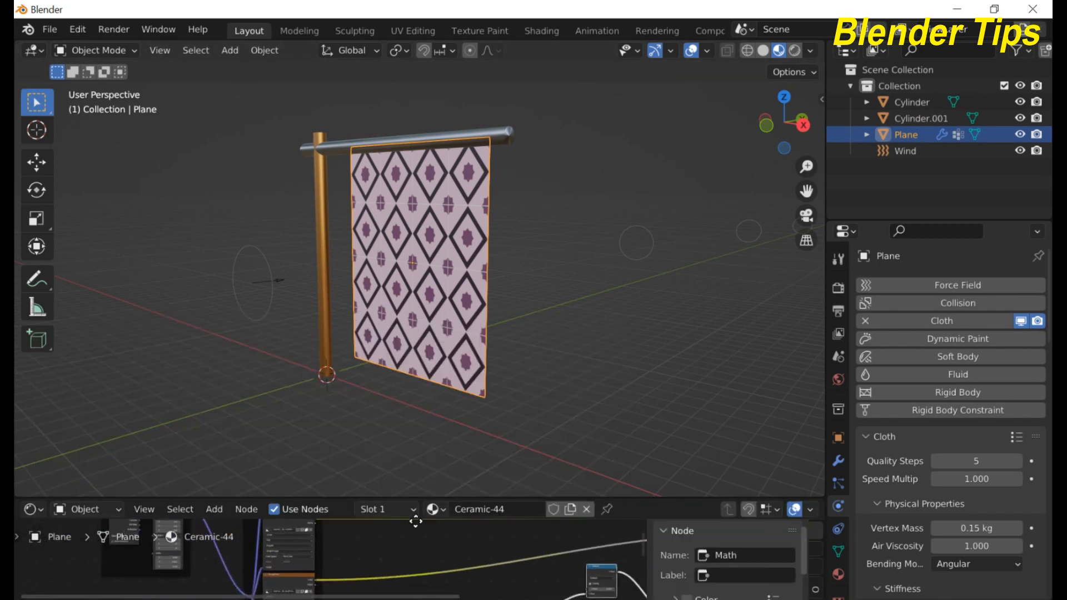
scroll(313, 574, "up", 3)
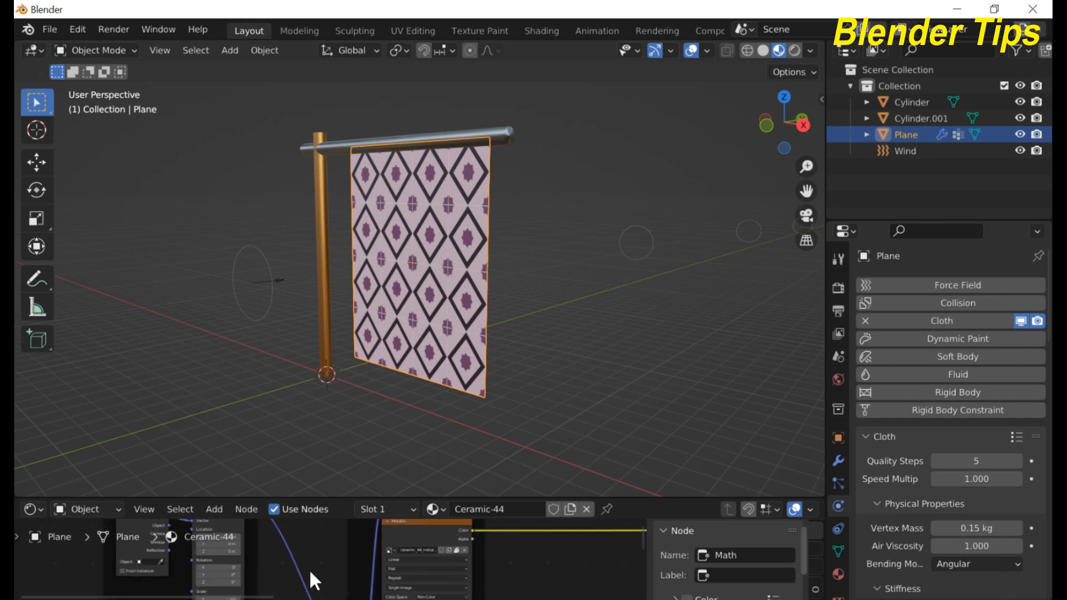
middle_click_drag(320, 579, 406, 532)
scroll(385, 558, "up", 6)
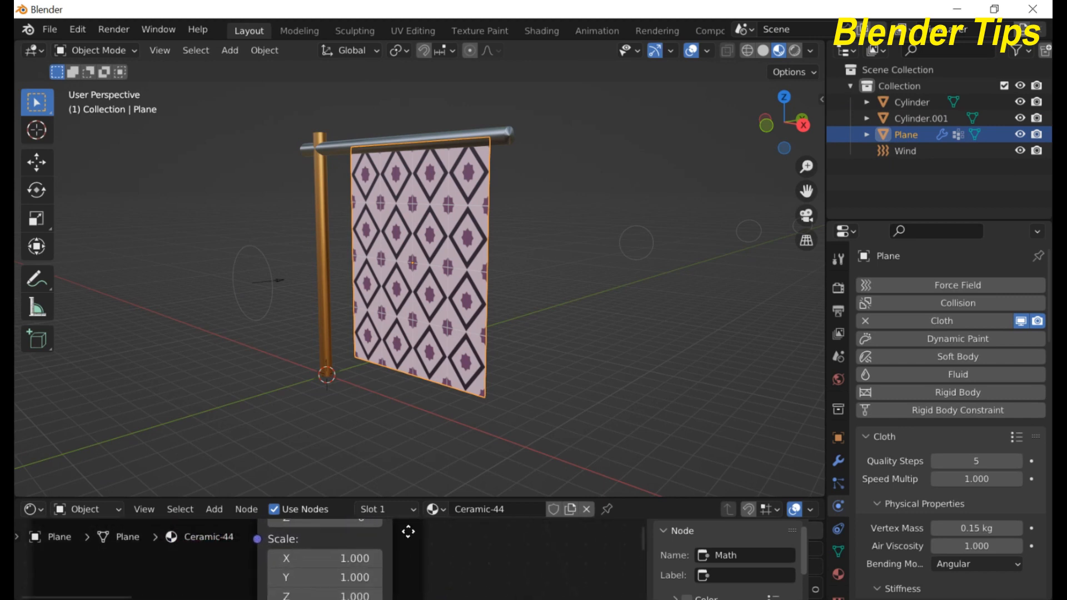
left_click_drag(325, 558, 356, 578)
left_click(368, 405)
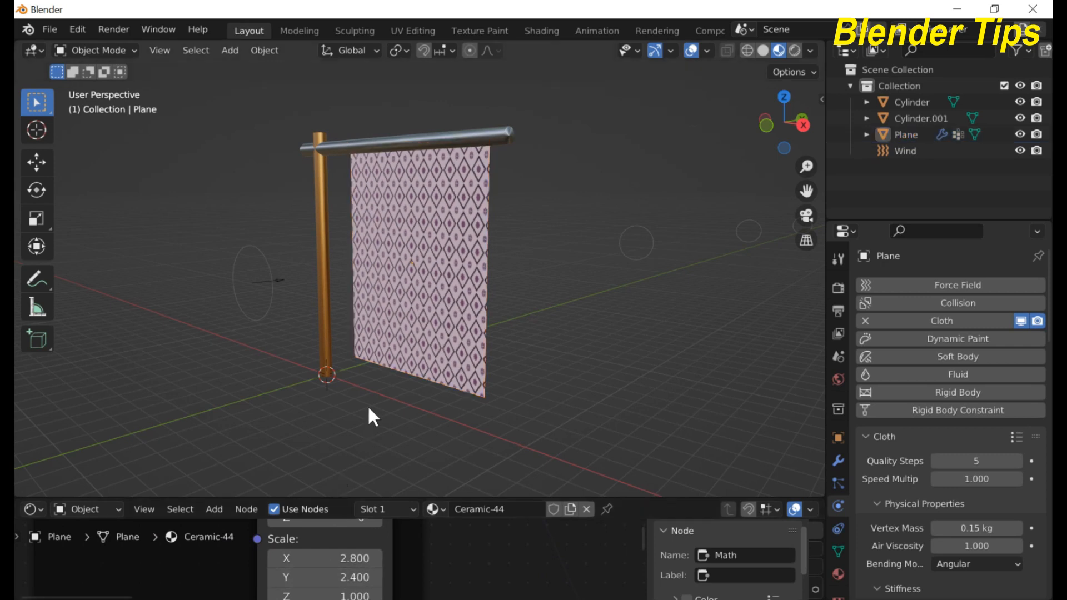
middle_click_drag(489, 378, 409, 399)
scroll(326, 347, "up", 3)
scroll(324, 350, "down", 5)
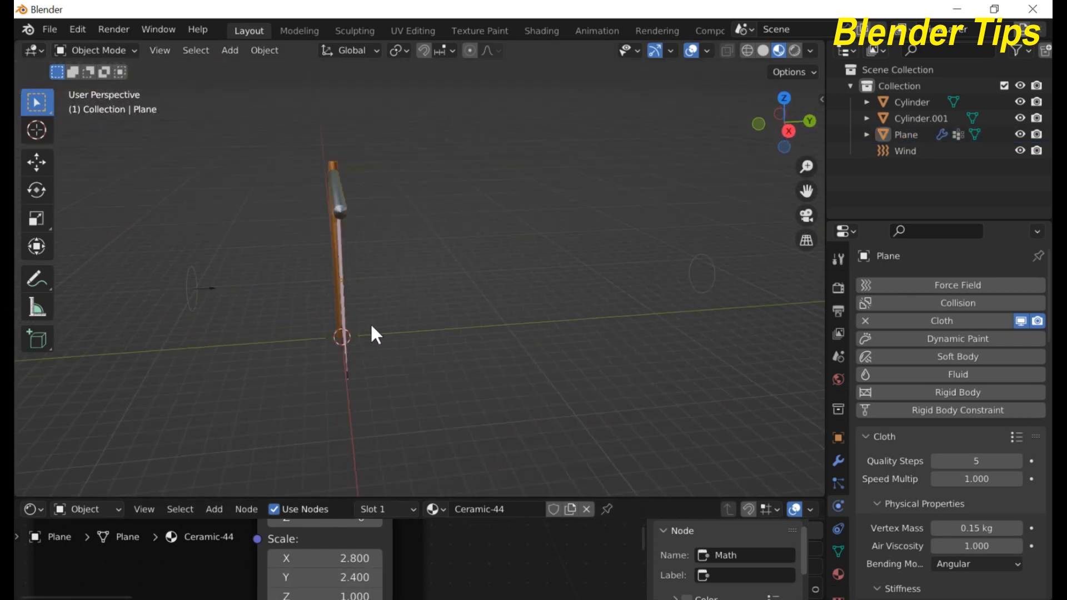
middle_click_drag(369, 328, 453, 304)
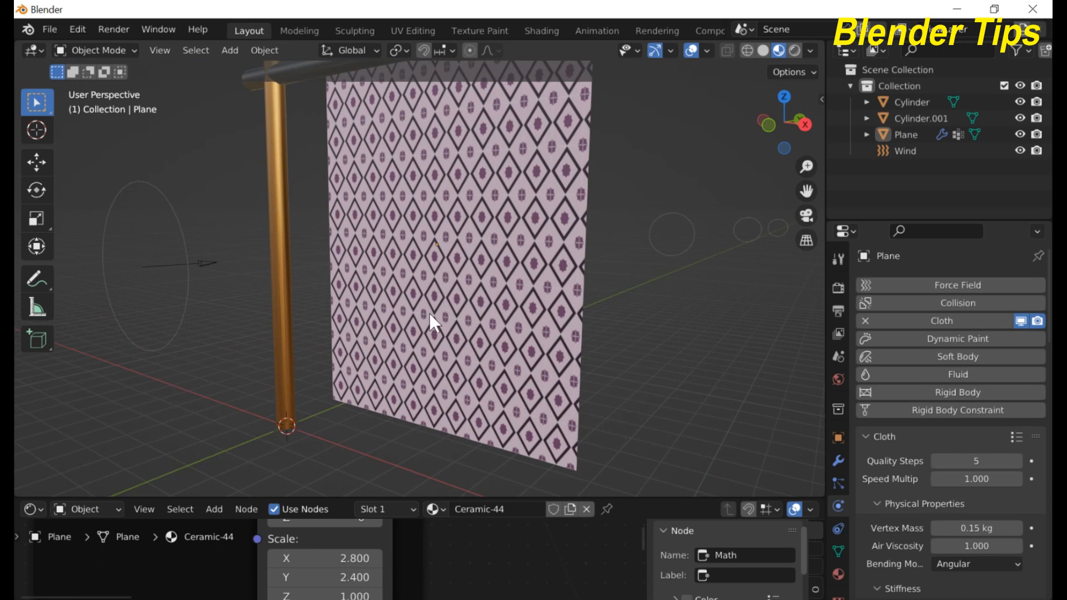
middle_click_drag(429, 313, 428, 317)
Change the Shader Editor area back to the Timeline and reduce its height to enlarge the 3D viewport.
left_click(30, 508)
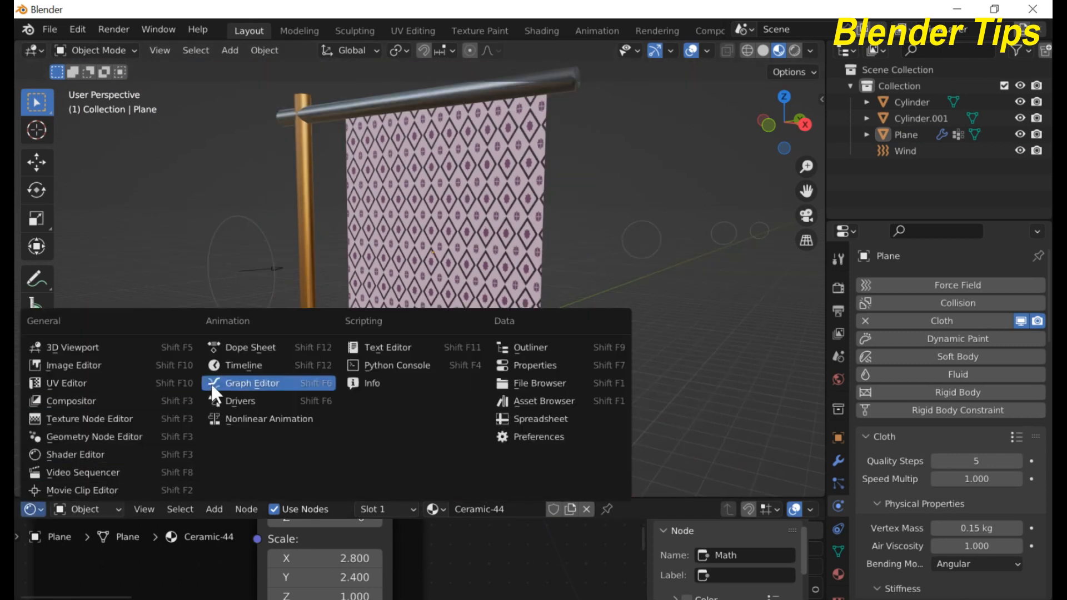
left_click(239, 366)
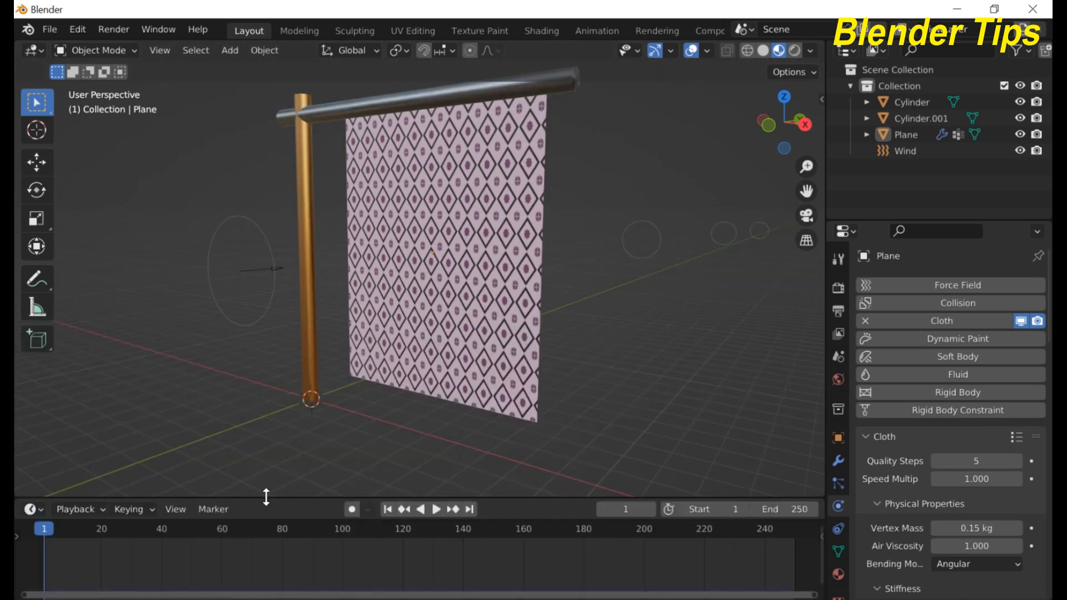
left_click_drag(267, 496, 273, 546)
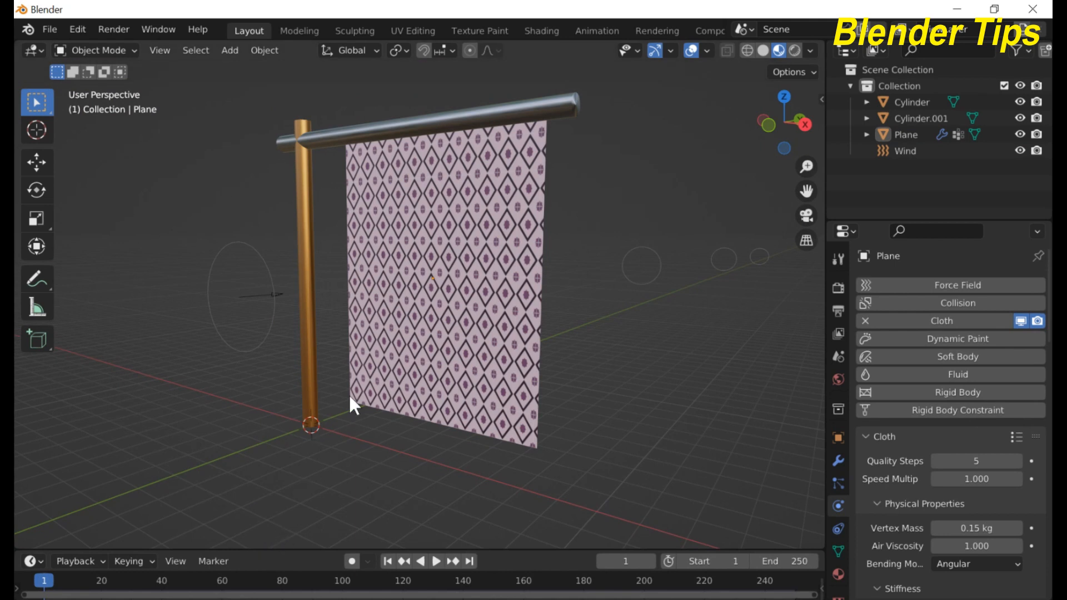
Play the animation to watch the textured flag blow in the wind.
scroll(339, 408, "up", 1)
scroll(332, 422, "up", 1)
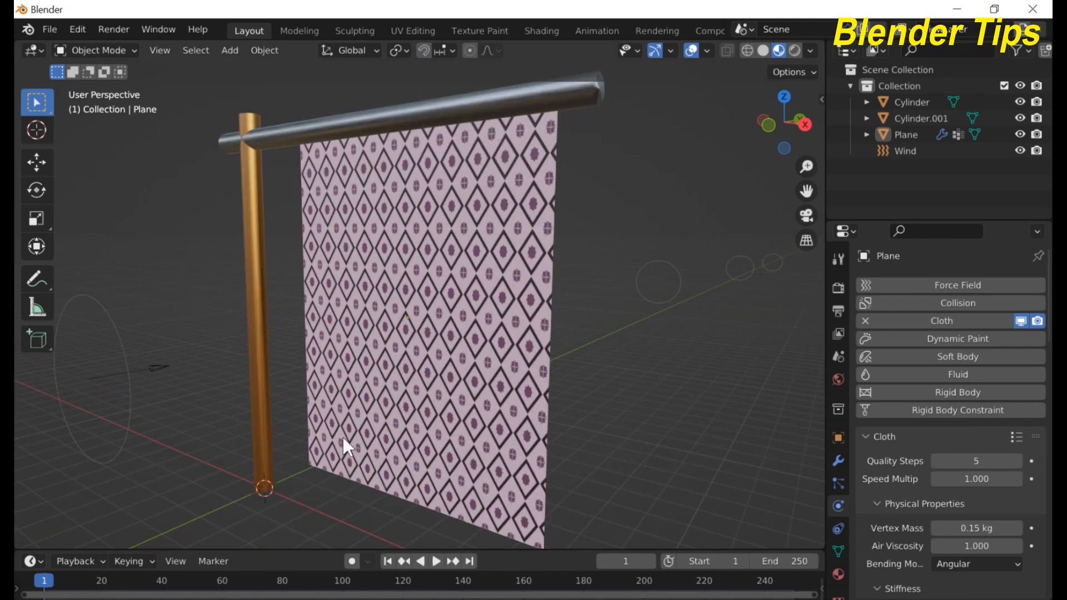
key("space")
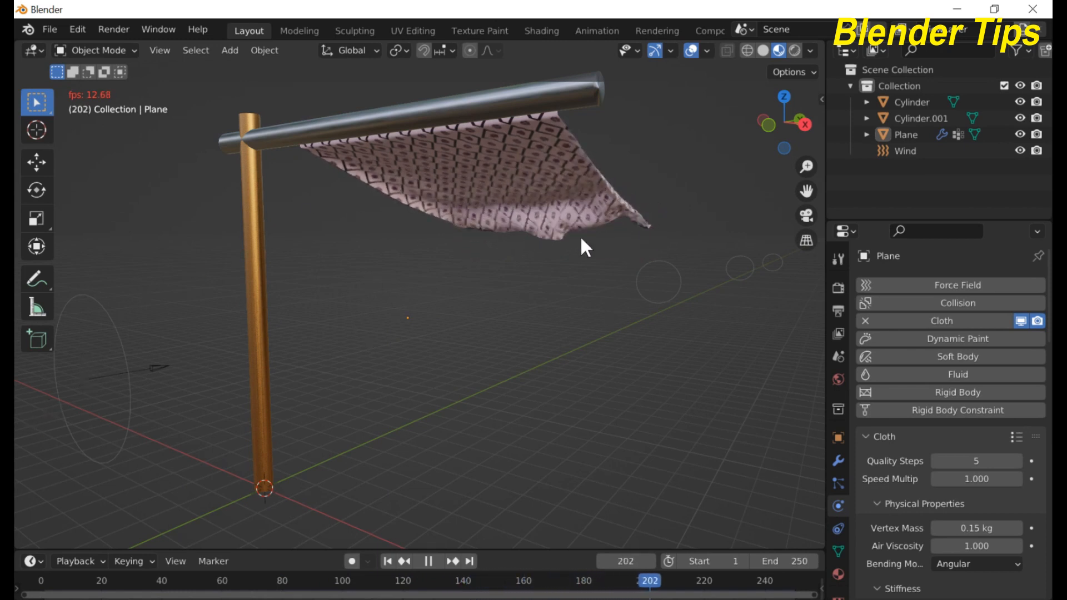
scroll(540, 239, "down", 1)
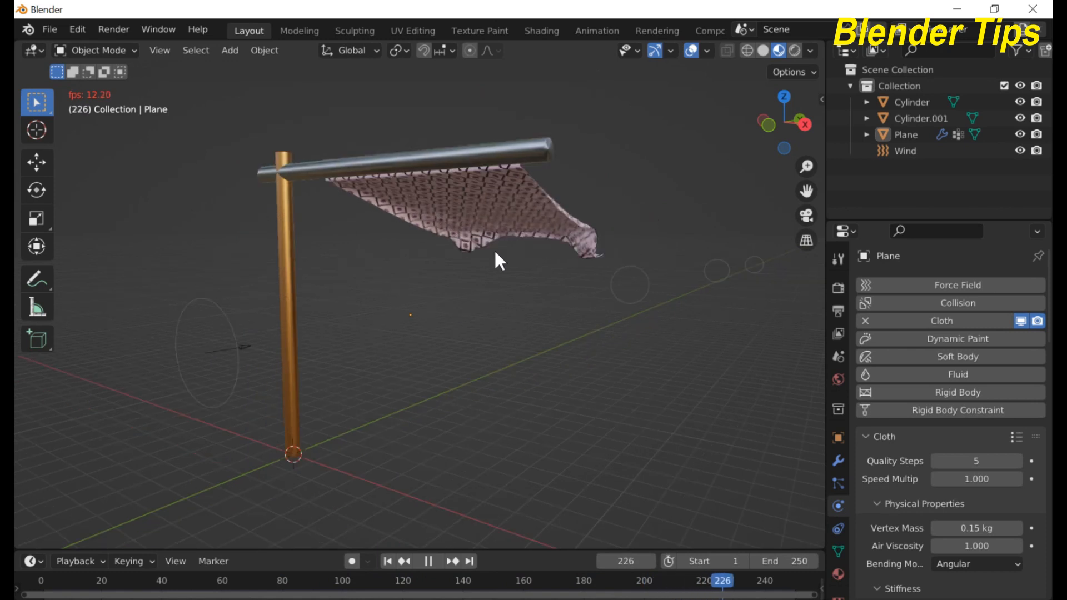